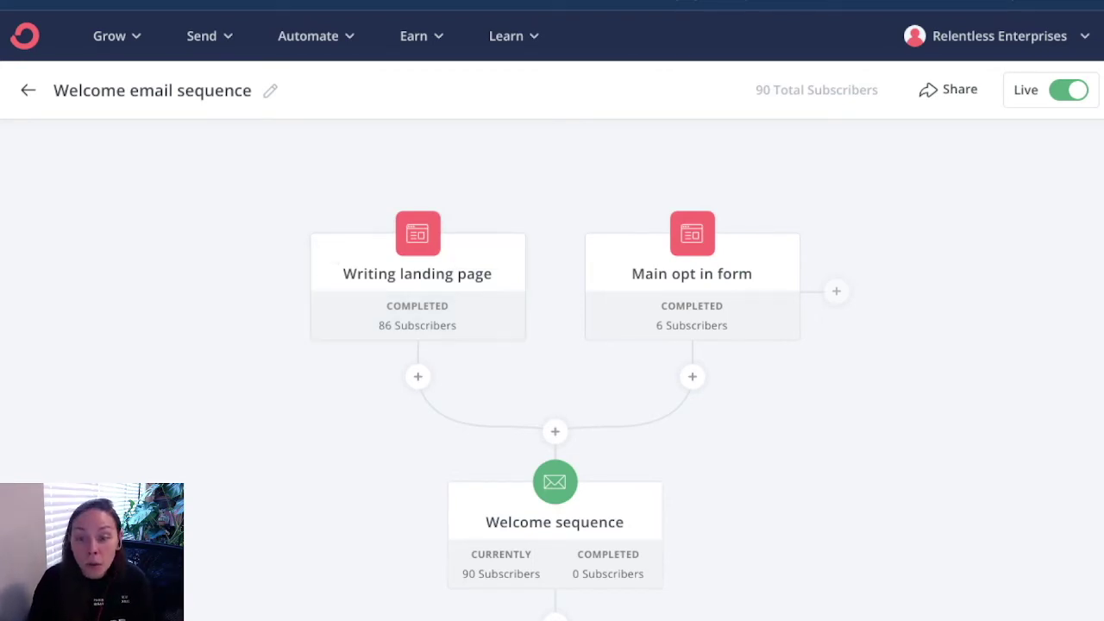
Scroll through the Welcome automation flow, then bring up the add-step options after Writing landing page
scroll(555, 517, down, 2)
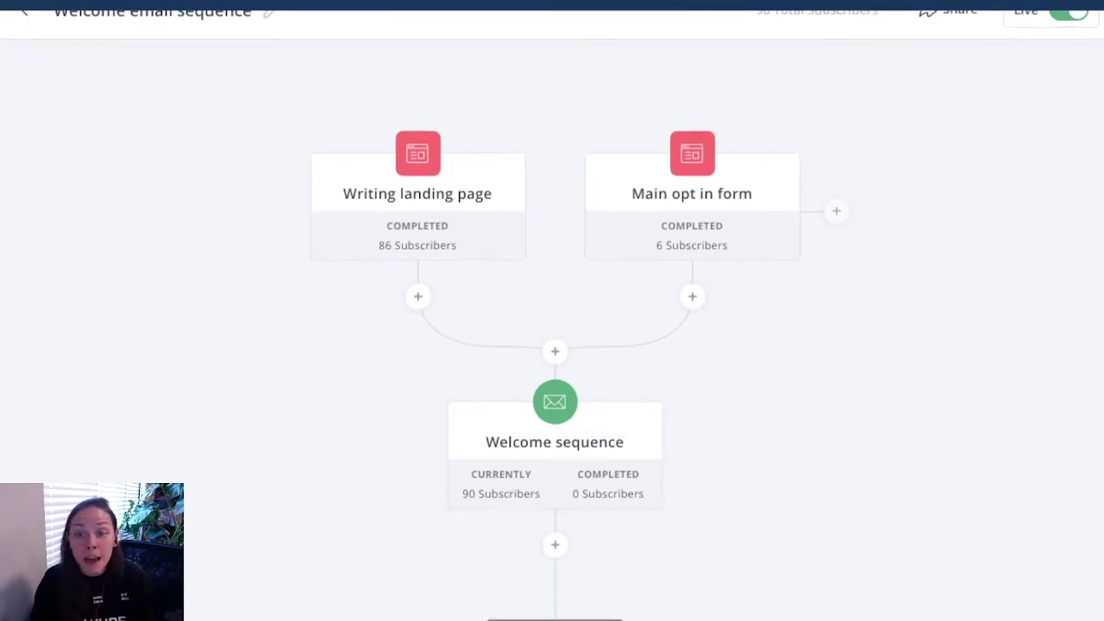
scroll(552, 345, down, 1)
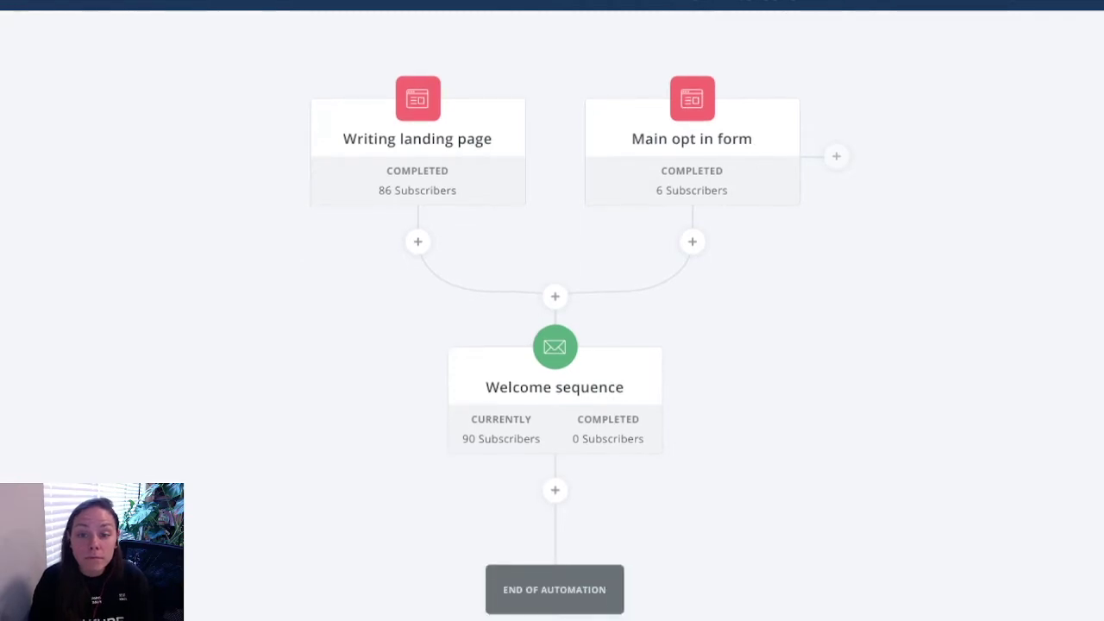
scroll(552, 345, down, 3)
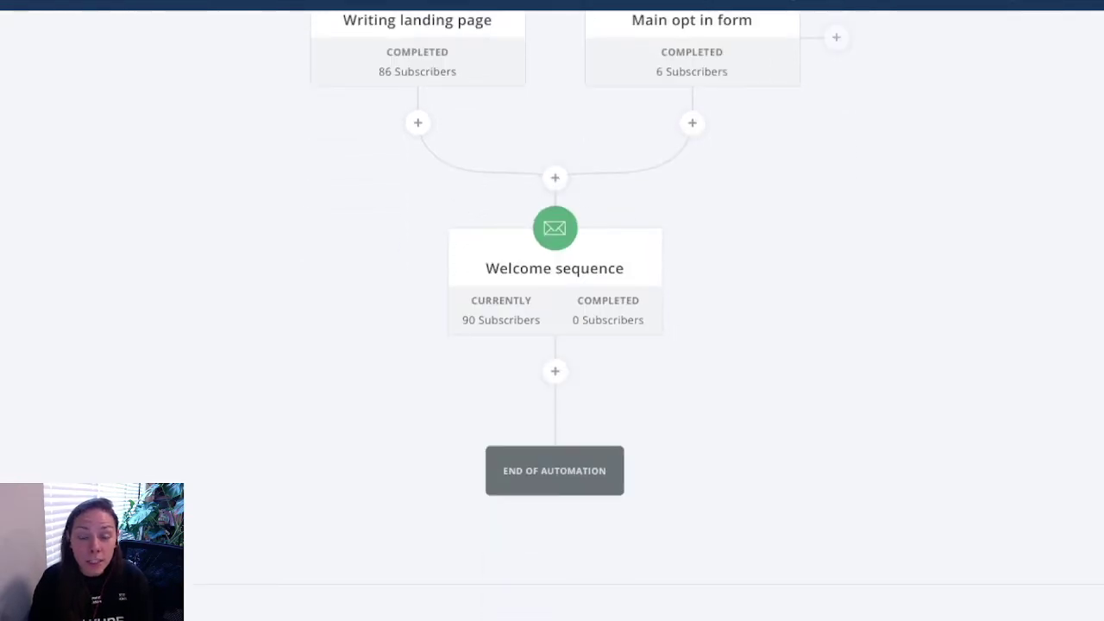
scroll(552, 311, up, 3)
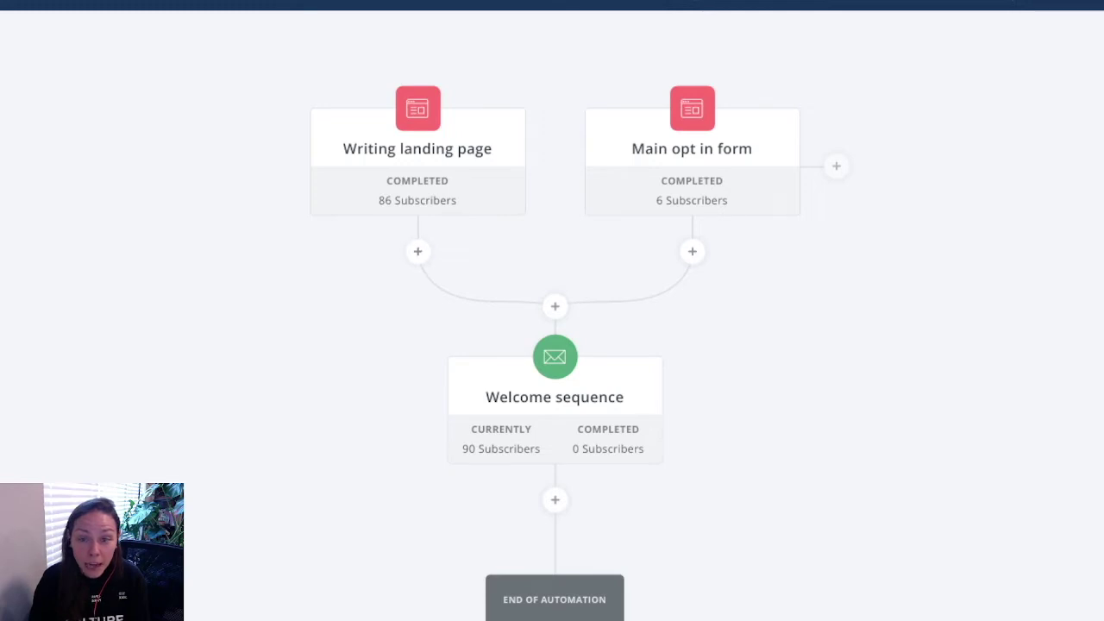
click(418, 251)
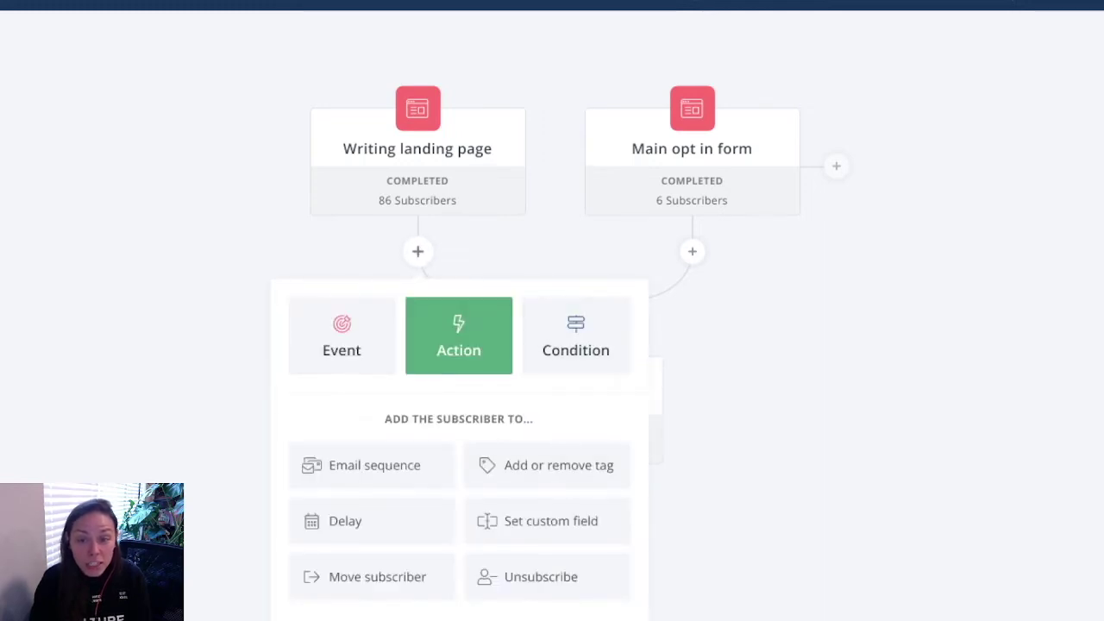
scroll(459, 345, down, 1)
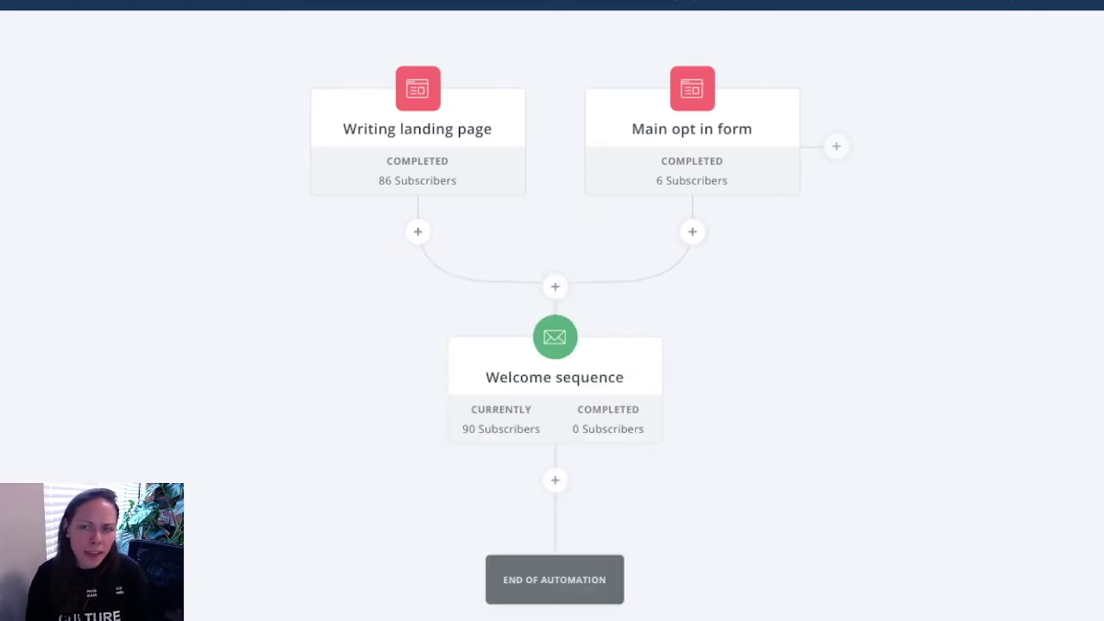
scroll(552, 345, up, 3)
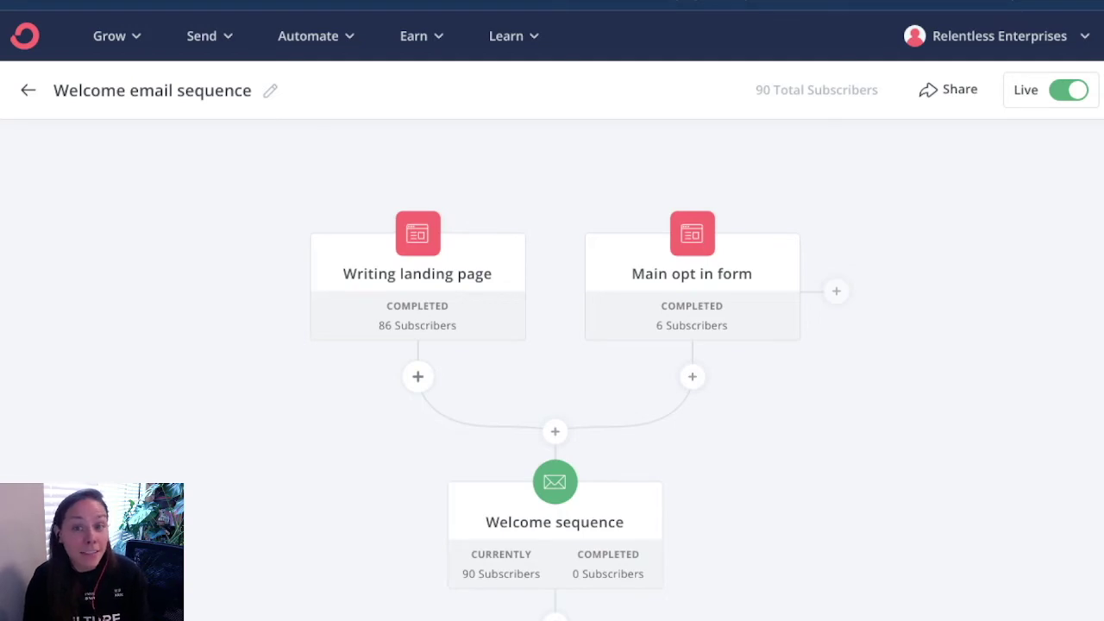
Open the Welcome sequence step from the automation flow
scroll(418, 376, down, 4)
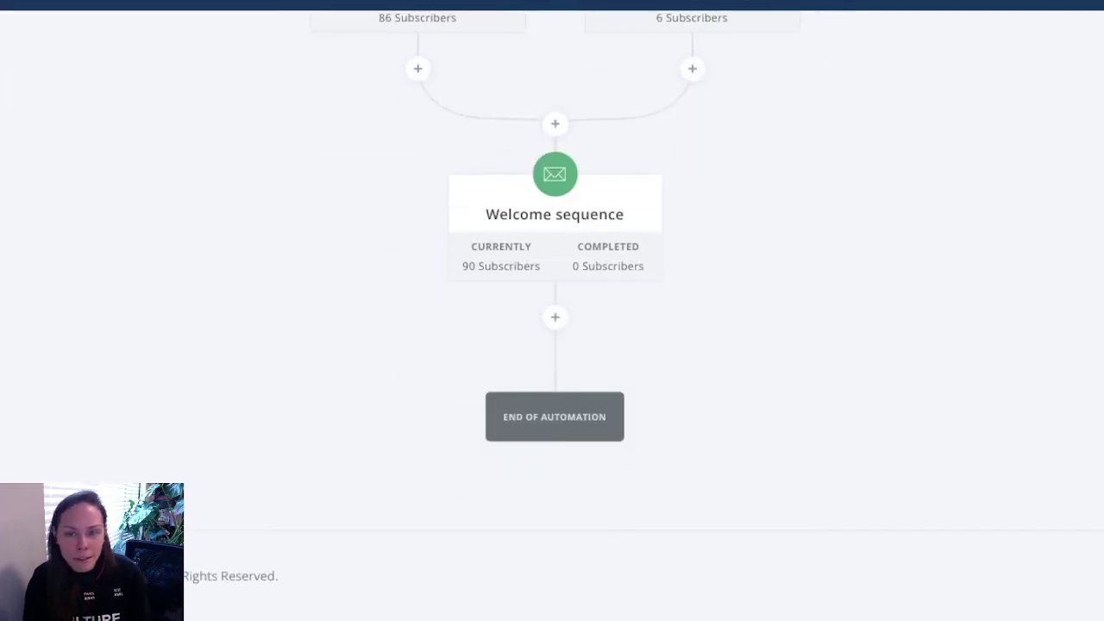
mouse_move(569, 216)
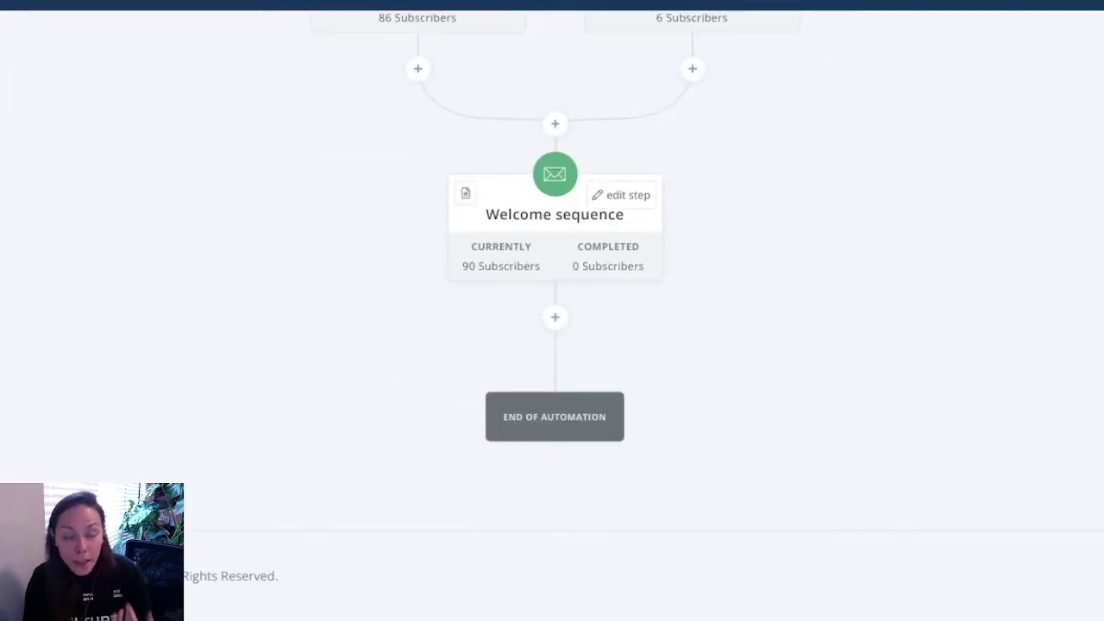
click(510, 214)
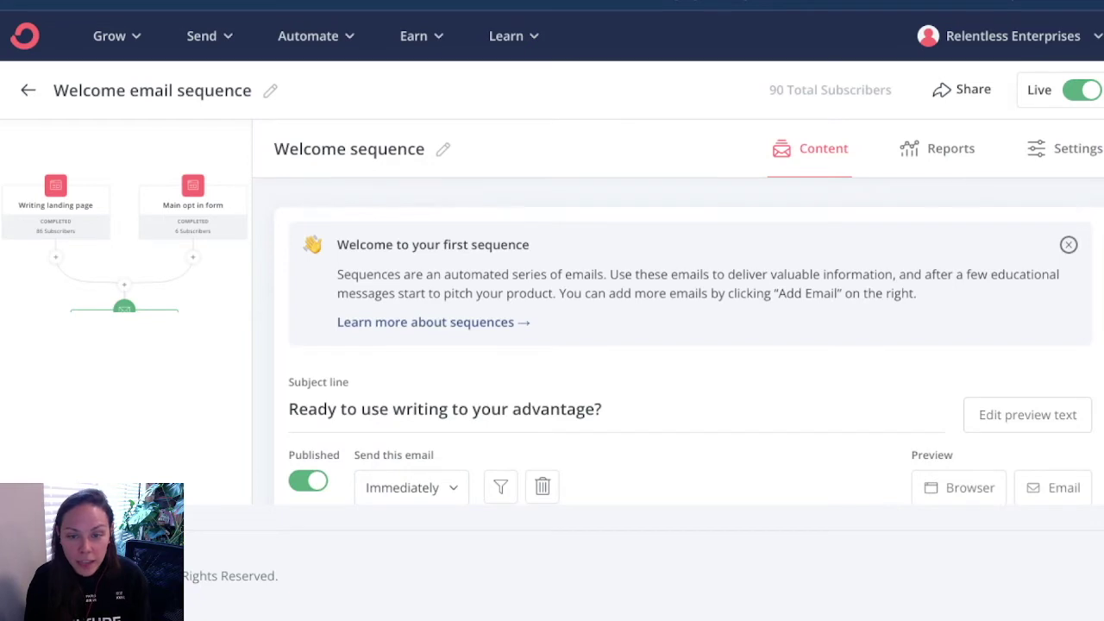
Review the first email and the Emails list, sent 1 day apart on Tue/Thu
scroll(678, 310, down, 2)
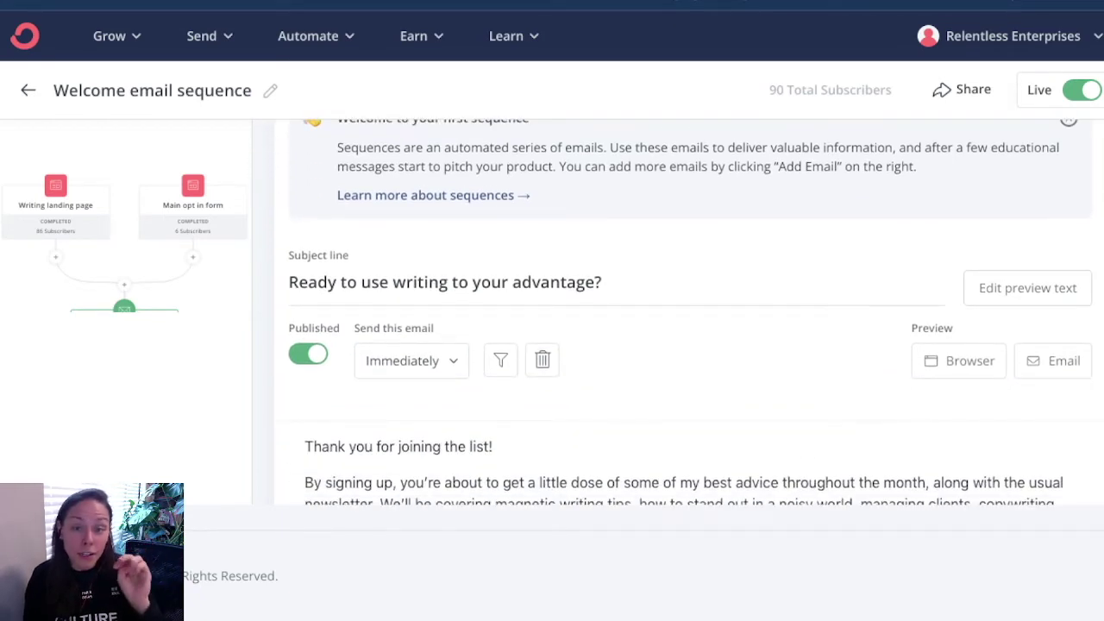
scroll(678, 310, up, 2)
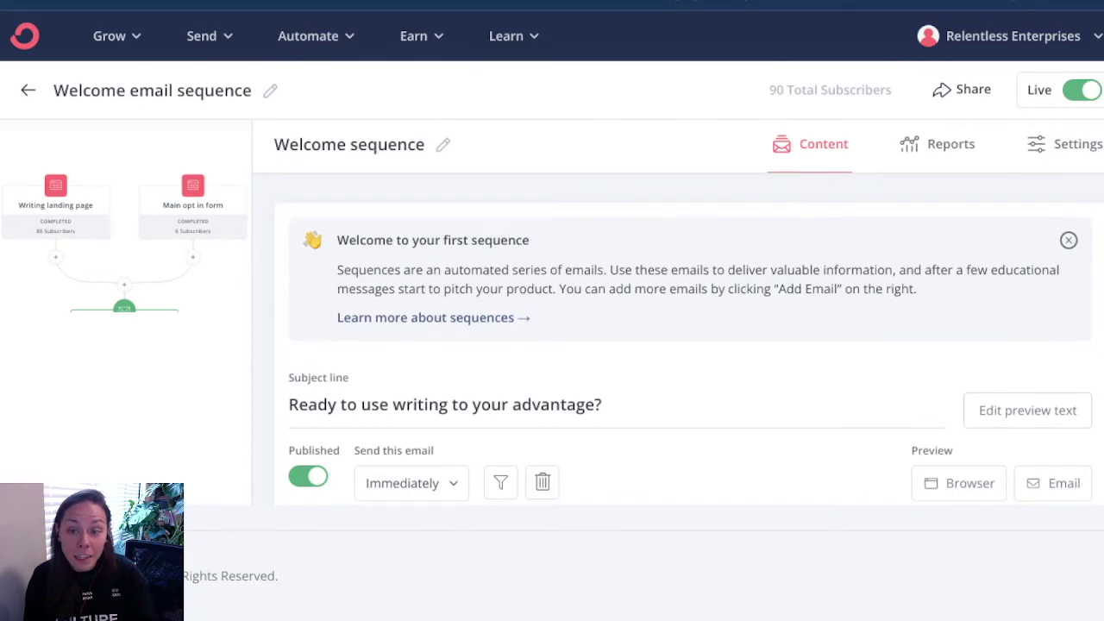
scroll(690, 310, down, 3)
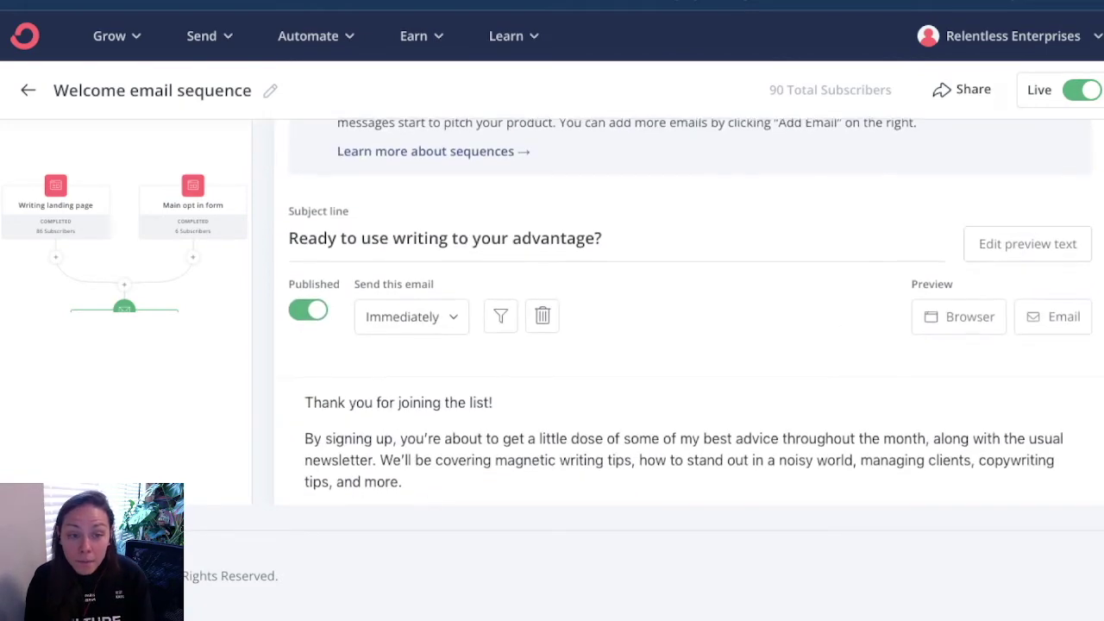
scroll(690, 310, down, 2)
scroll(690, 311, down, 6)
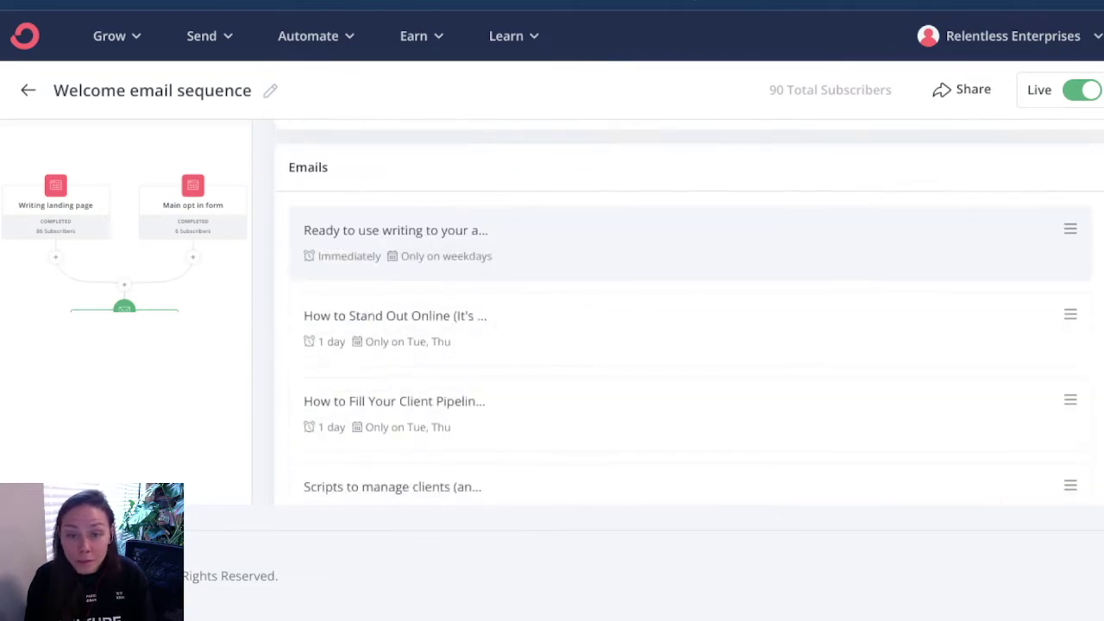
scroll(690, 311, up, 5)
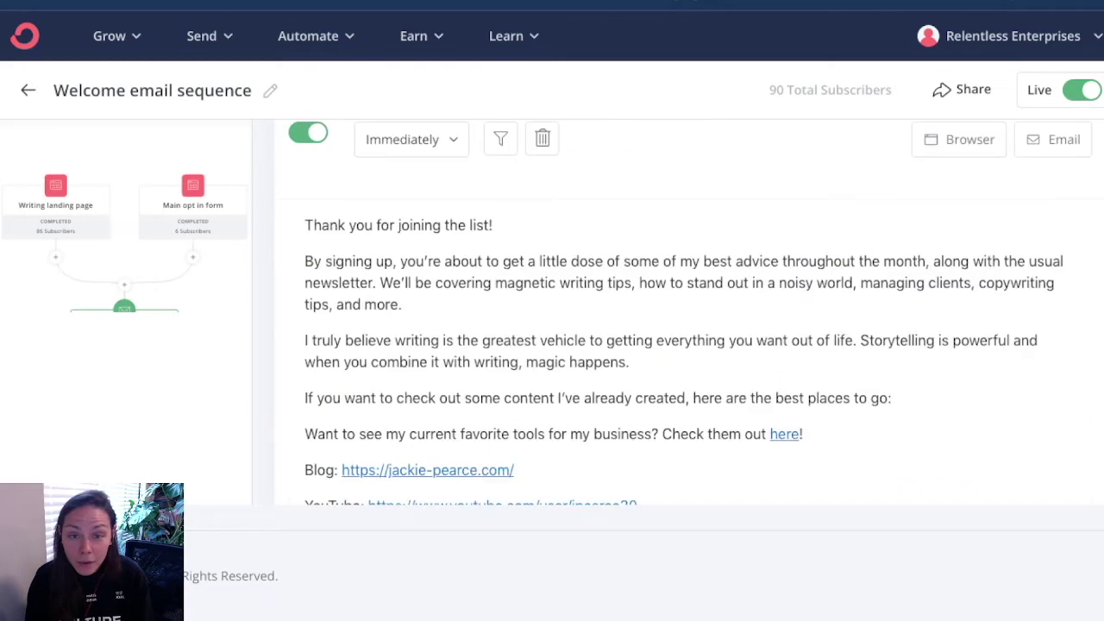
scroll(690, 310, up, 2)
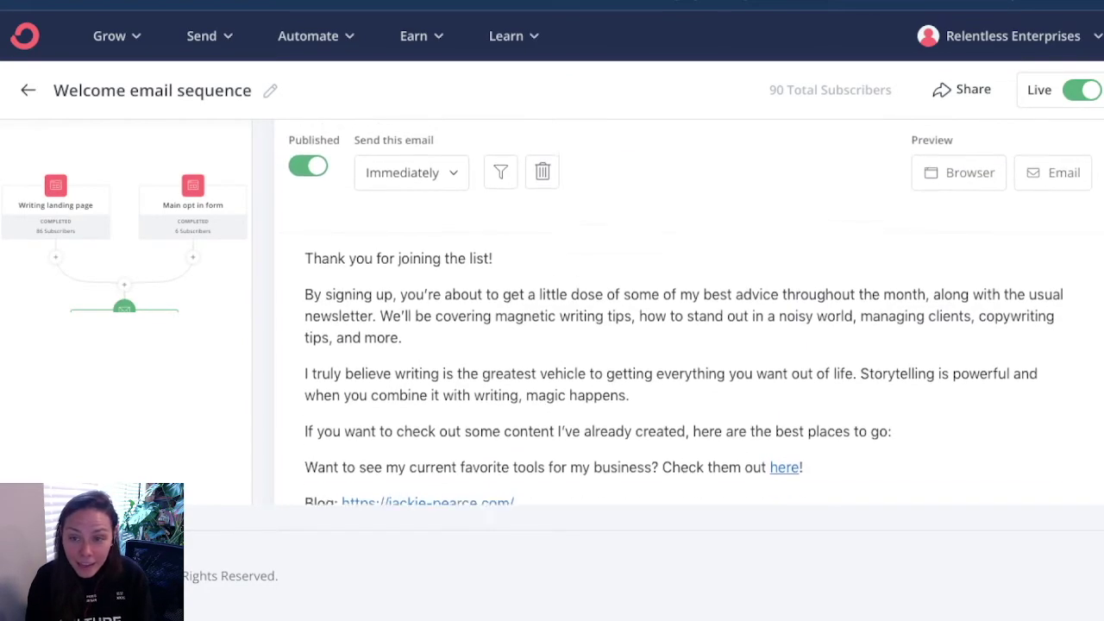
scroll(690, 310, up, 3)
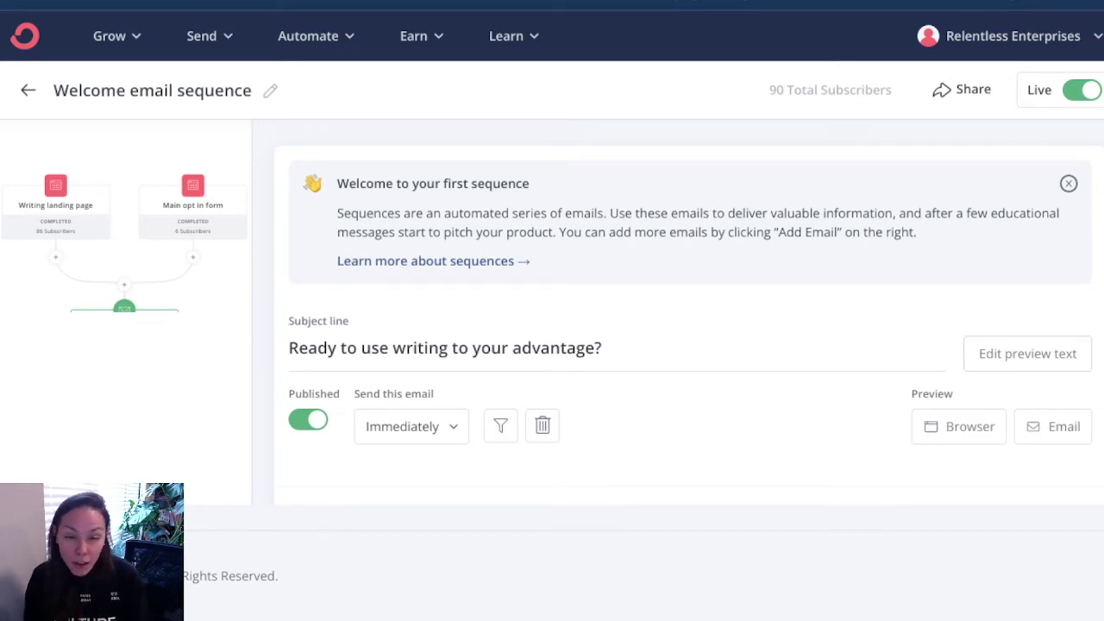
scroll(690, 311, down, 15)
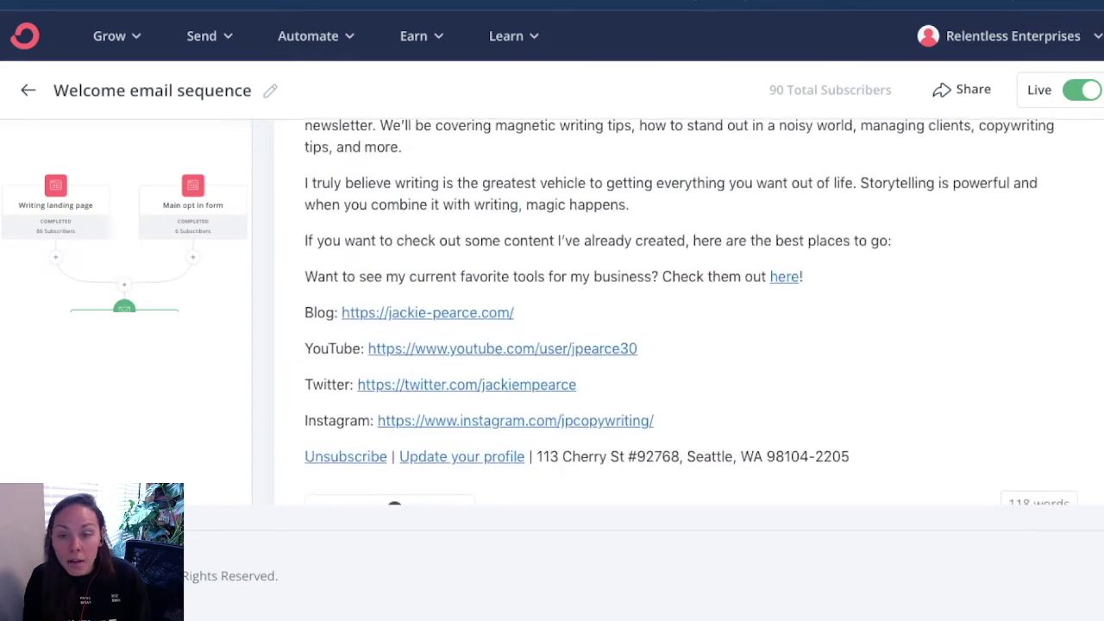
scroll(690, 327, down, 1)
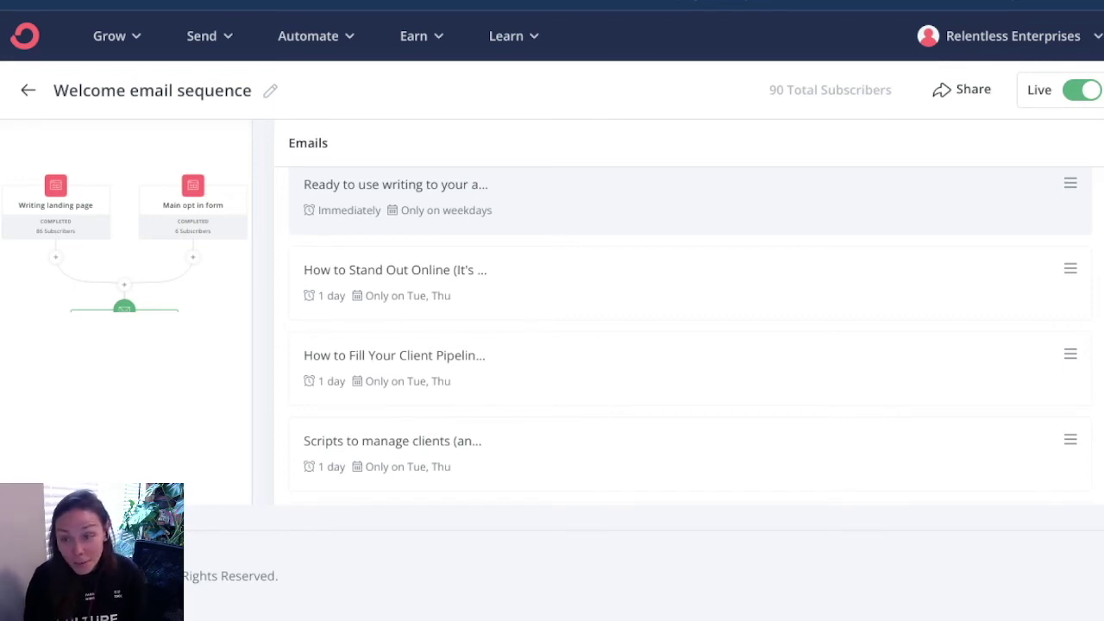
Review each welcome email's open rate, click rate, sends and unsubscribers (70.9% average open, 7.1% clicks)
scroll(691, 332, down, 2)
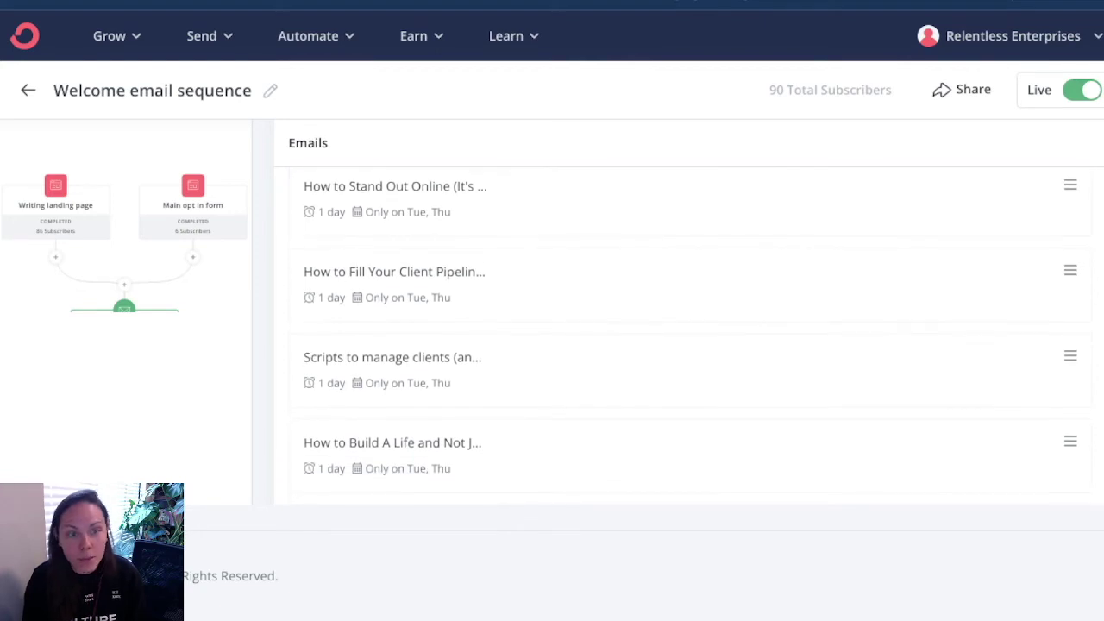
scroll(691, 332, down, 4)
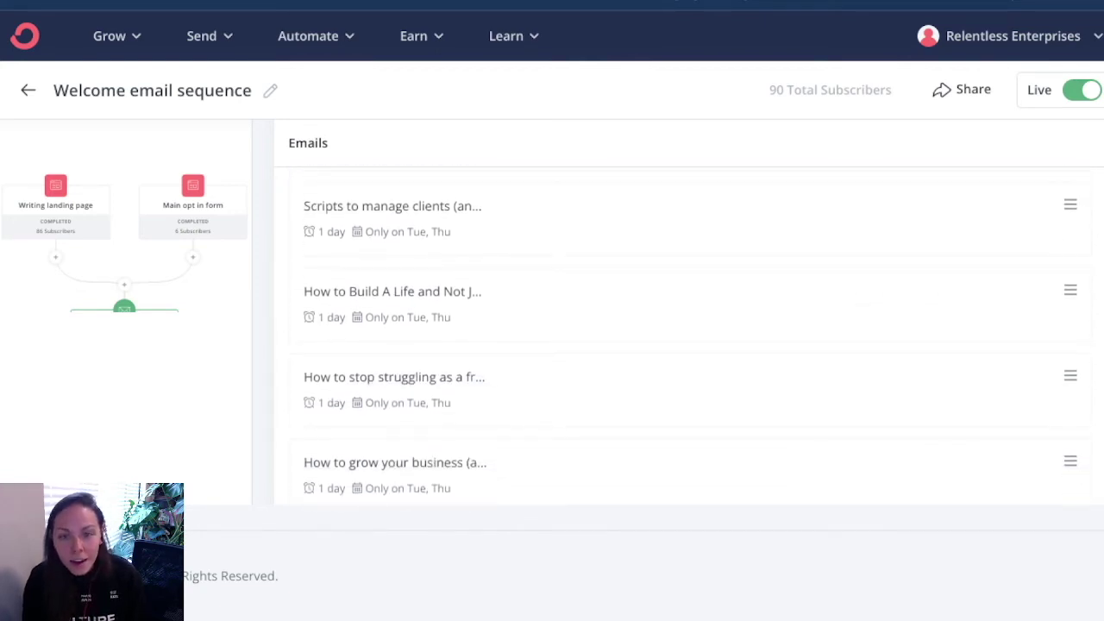
scroll(691, 332, down, 6)
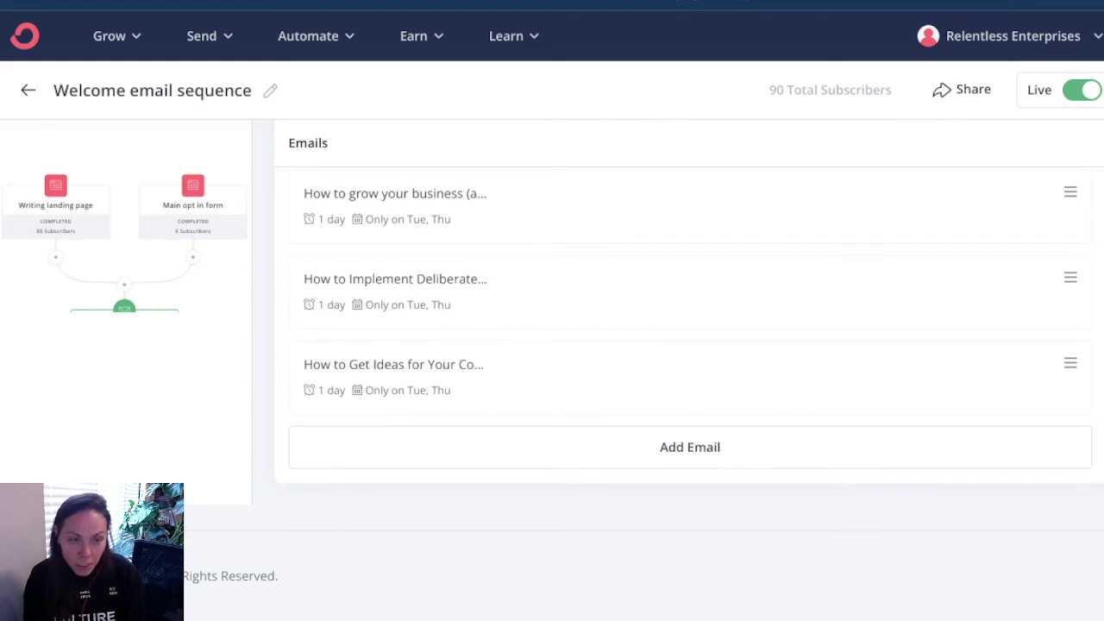
scroll(689, 343, up, 4)
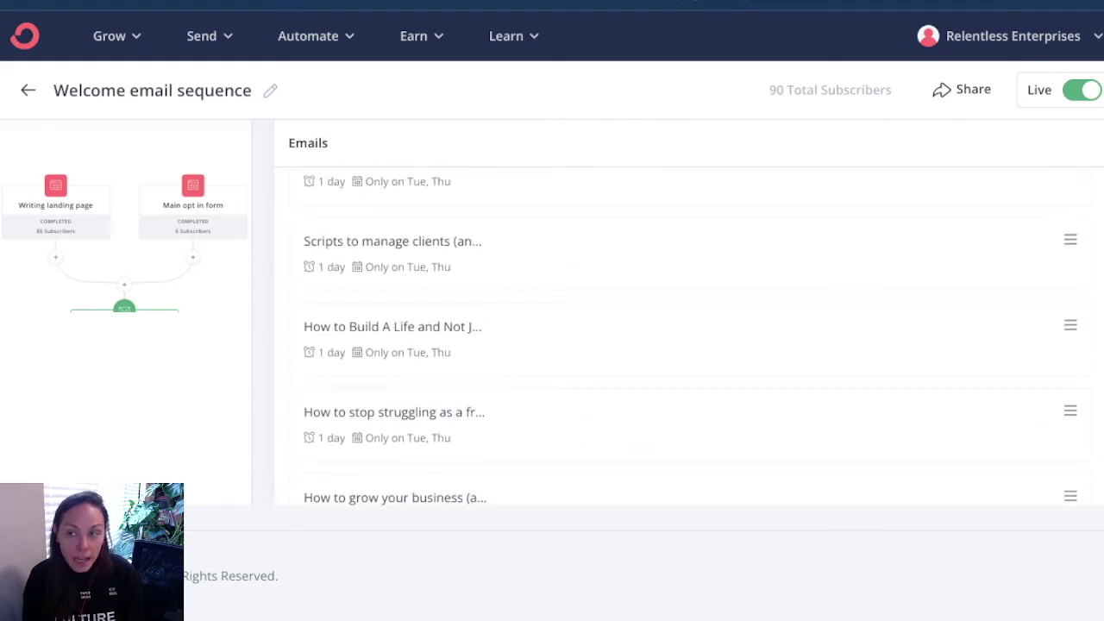
scroll(689, 343, up, 1)
scroll(689, 343, up, 2)
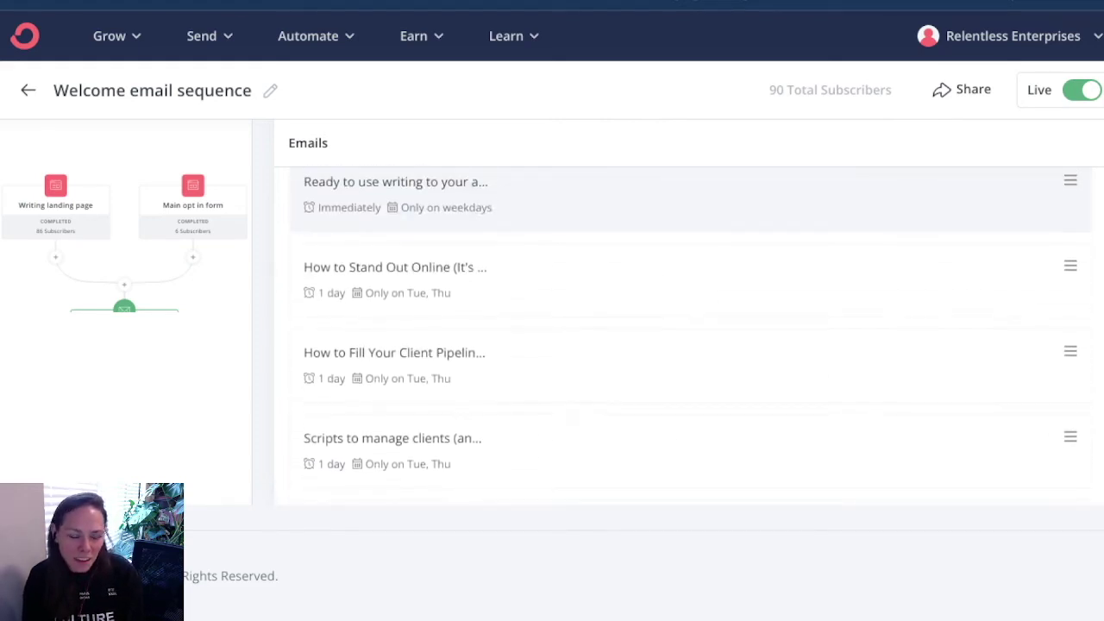
scroll(689, 343, up, 3)
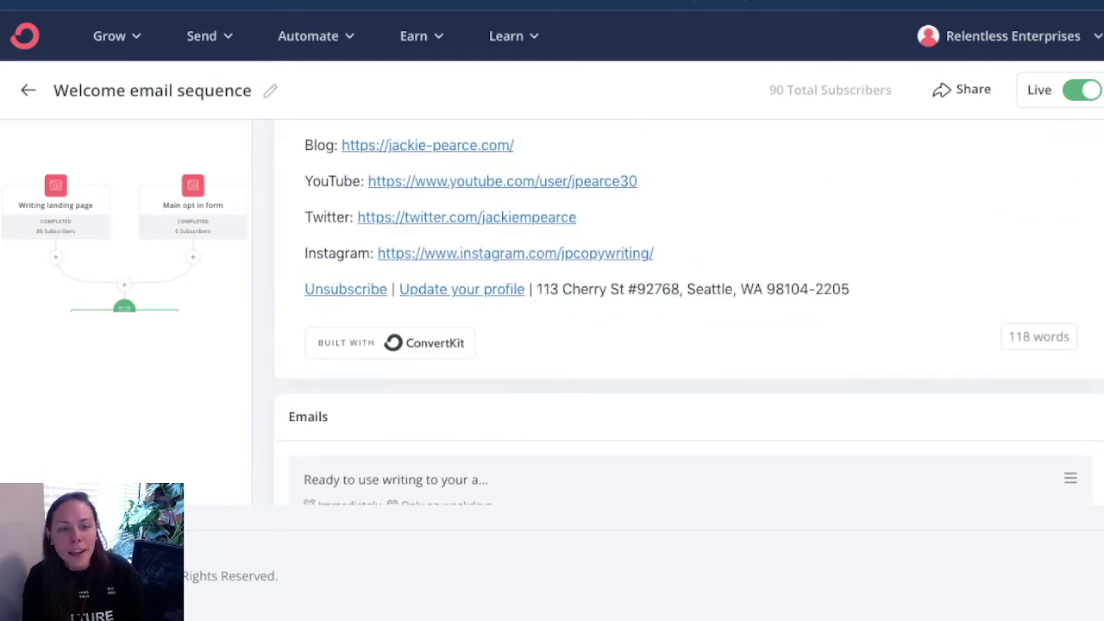
scroll(689, 344, up, 4)
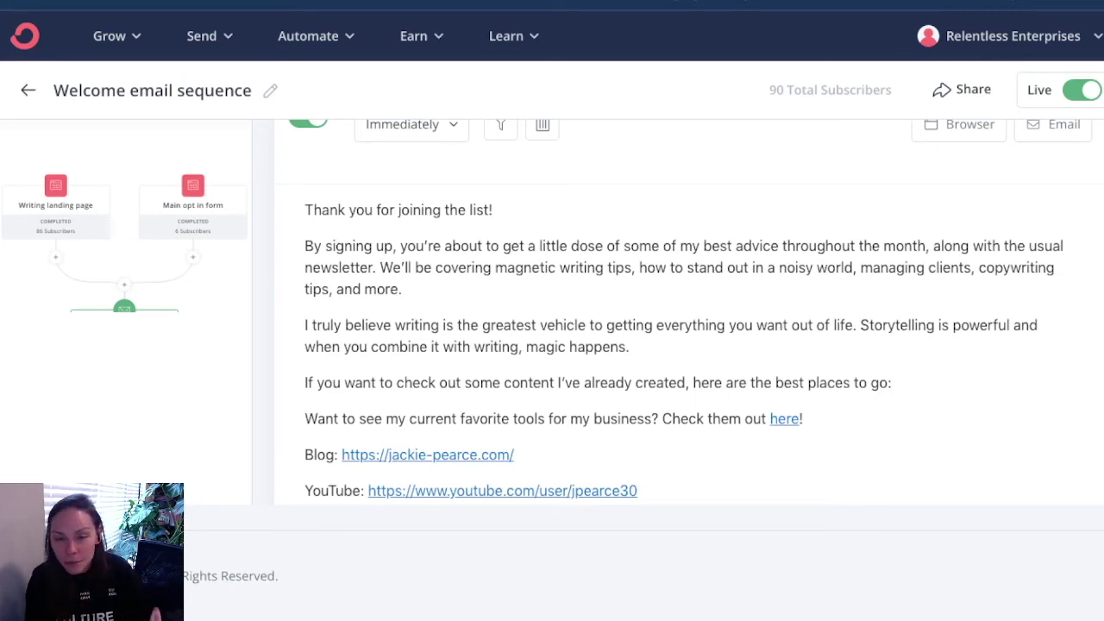
scroll(689, 343, down, 3)
scroll(689, 344, down, 3)
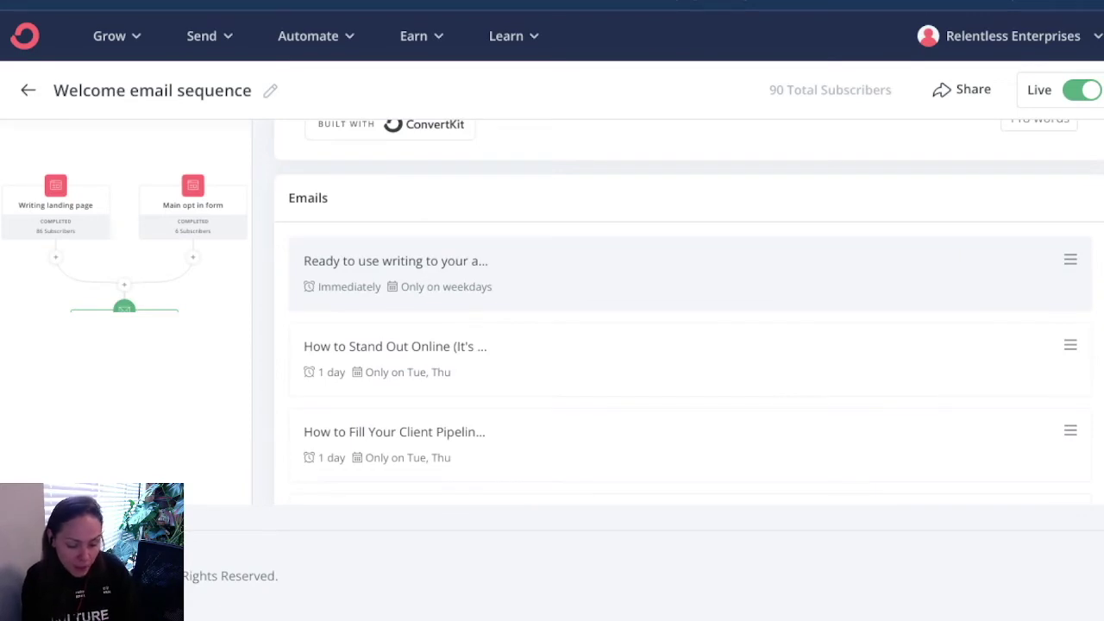
scroll(689, 343, down, 4)
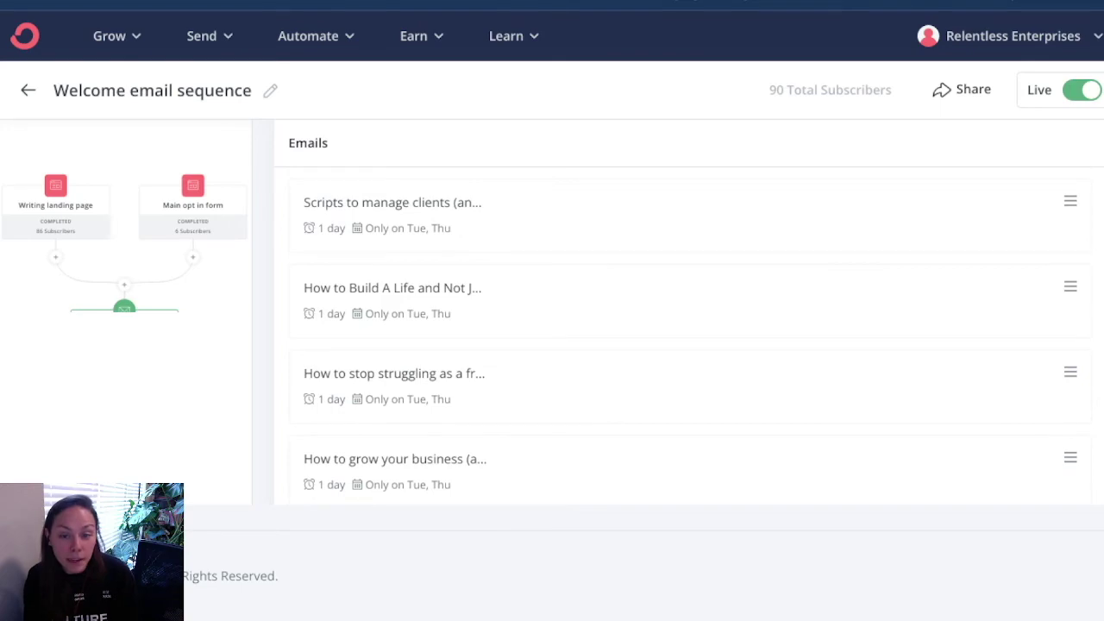
scroll(689, 344, down, 3)
scroll(689, 343, up, 9)
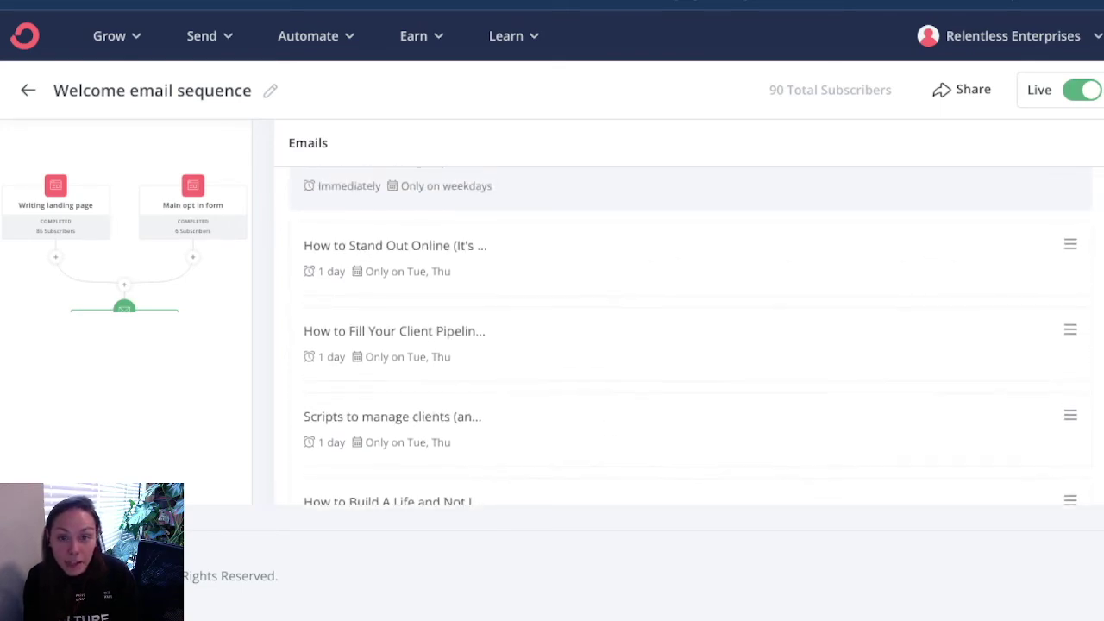
scroll(689, 343, up, 10)
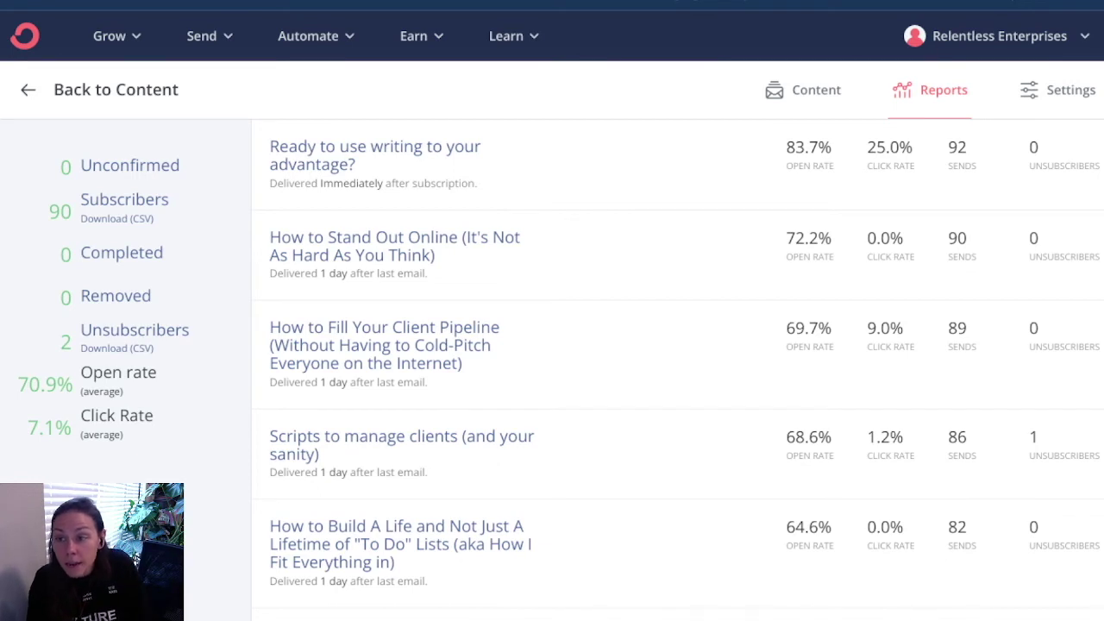
scroll(552, 345, down, 1)
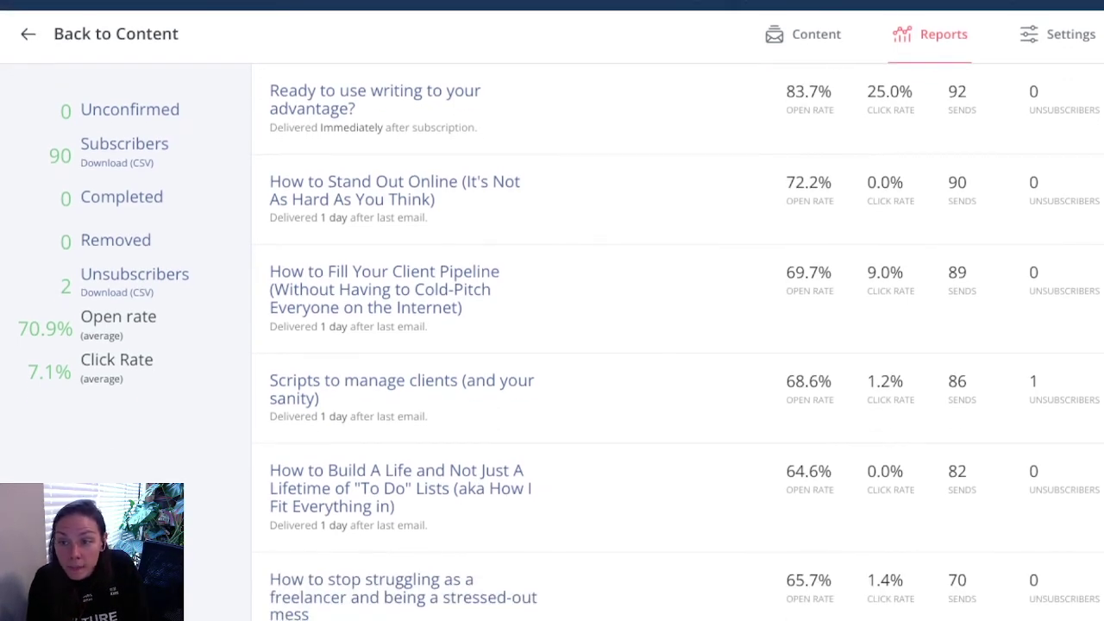
scroll(552, 345, down, 1)
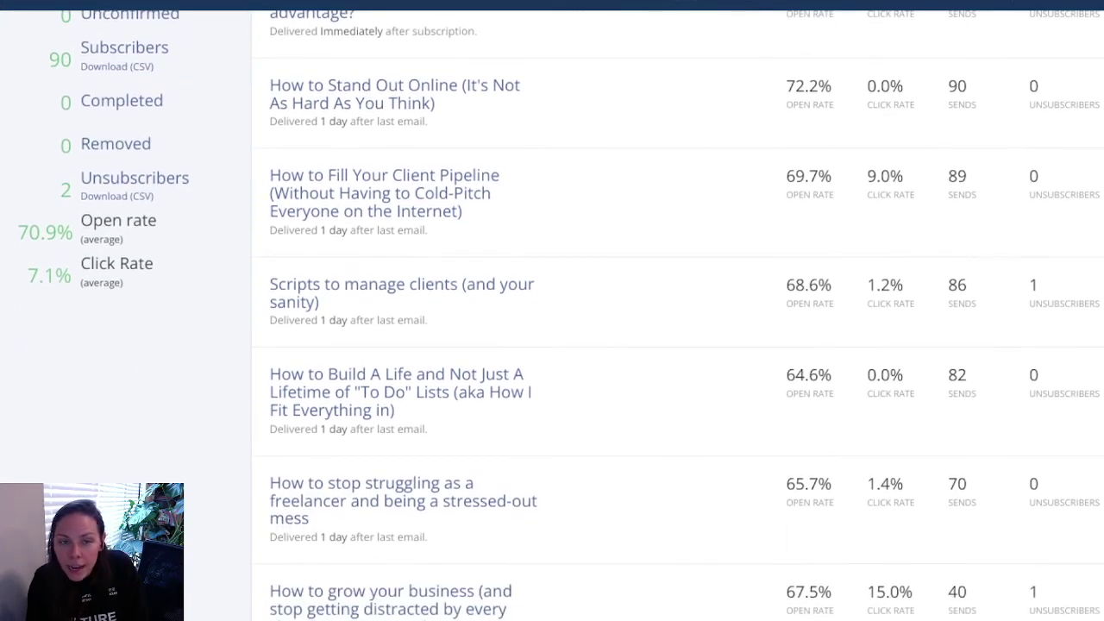
scroll(552, 314, up, 1)
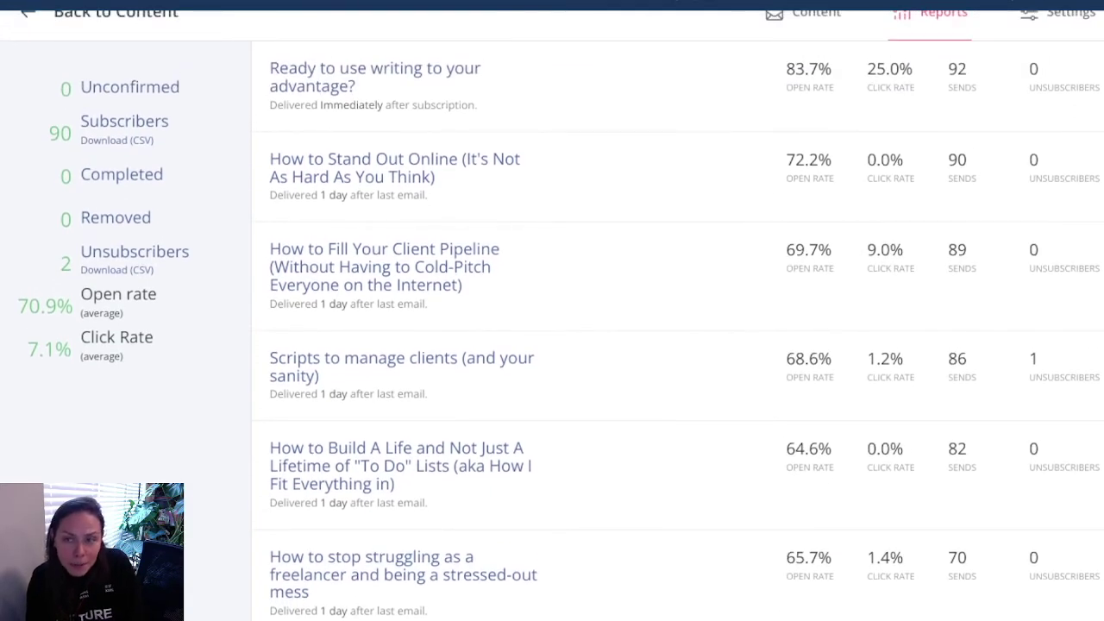
scroll(552, 315, down, 2)
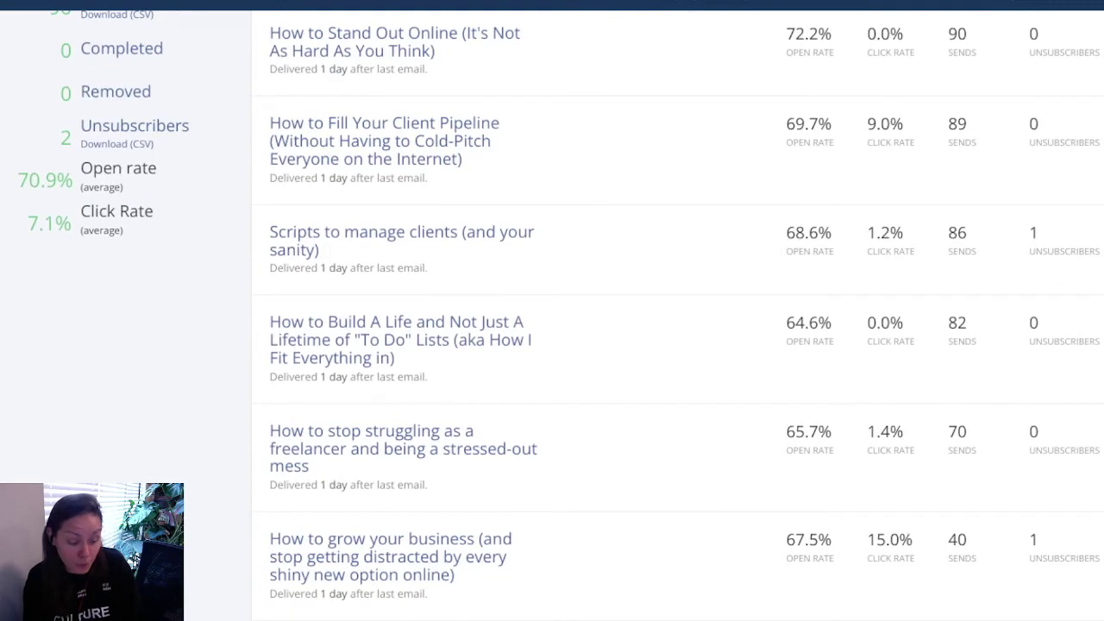
scroll(552, 314, down, 1)
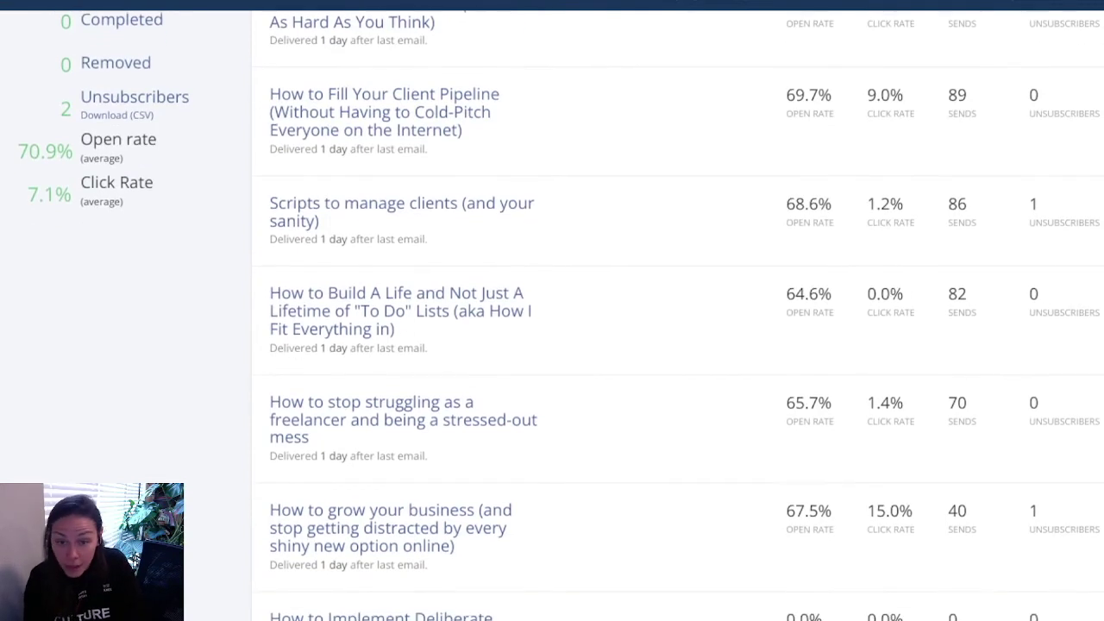
scroll(552, 314, down, 1)
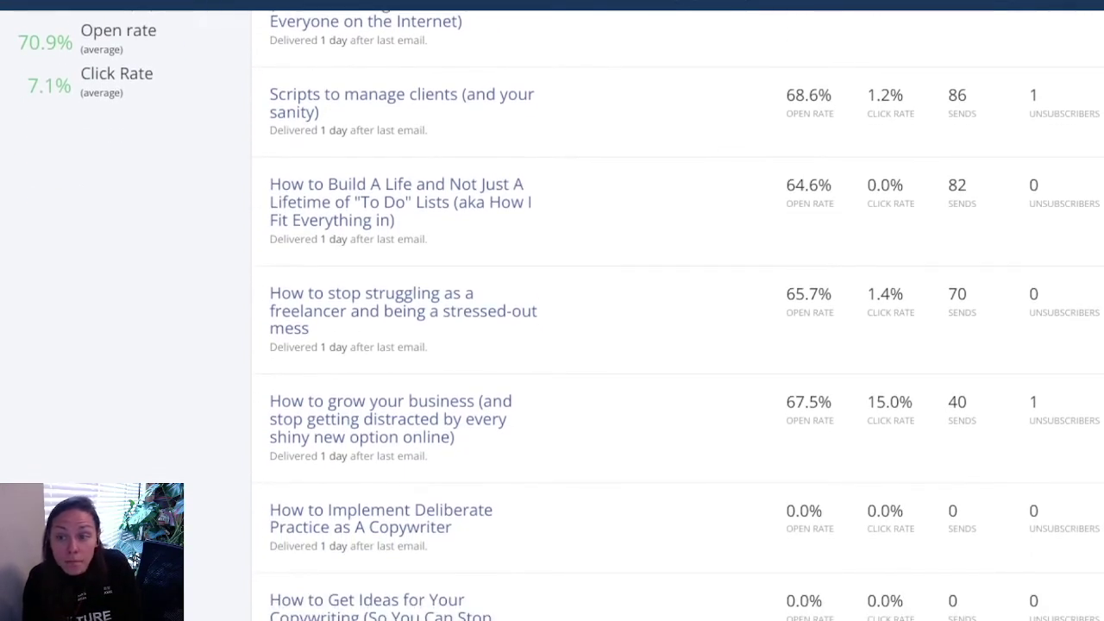
scroll(552, 315, down, 1)
scroll(552, 315, down, 2)
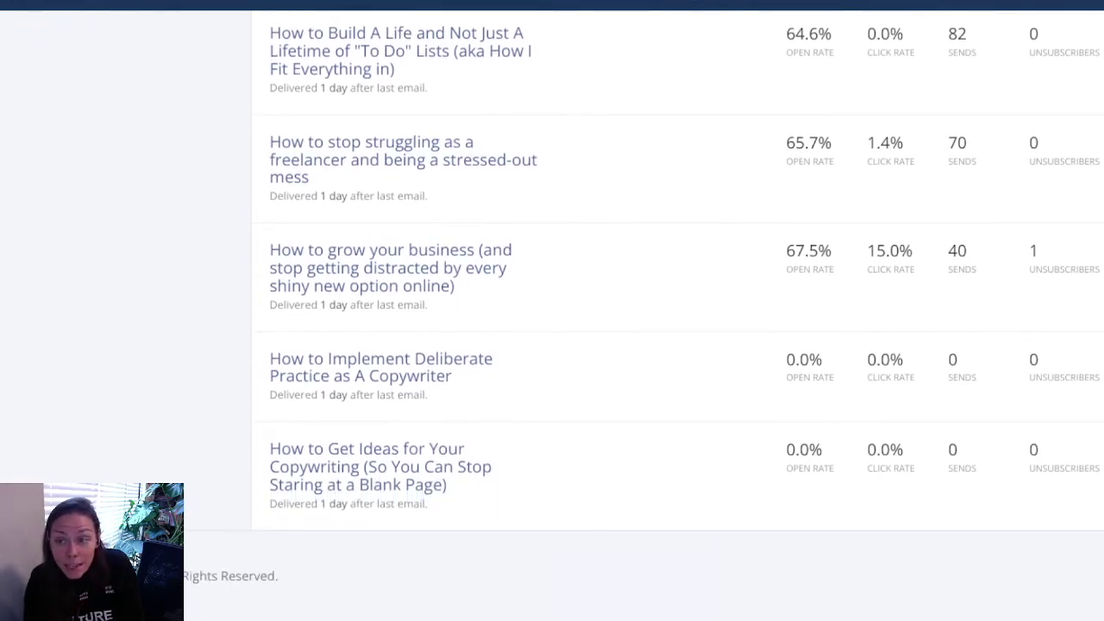
scroll(552, 315, up, 5)
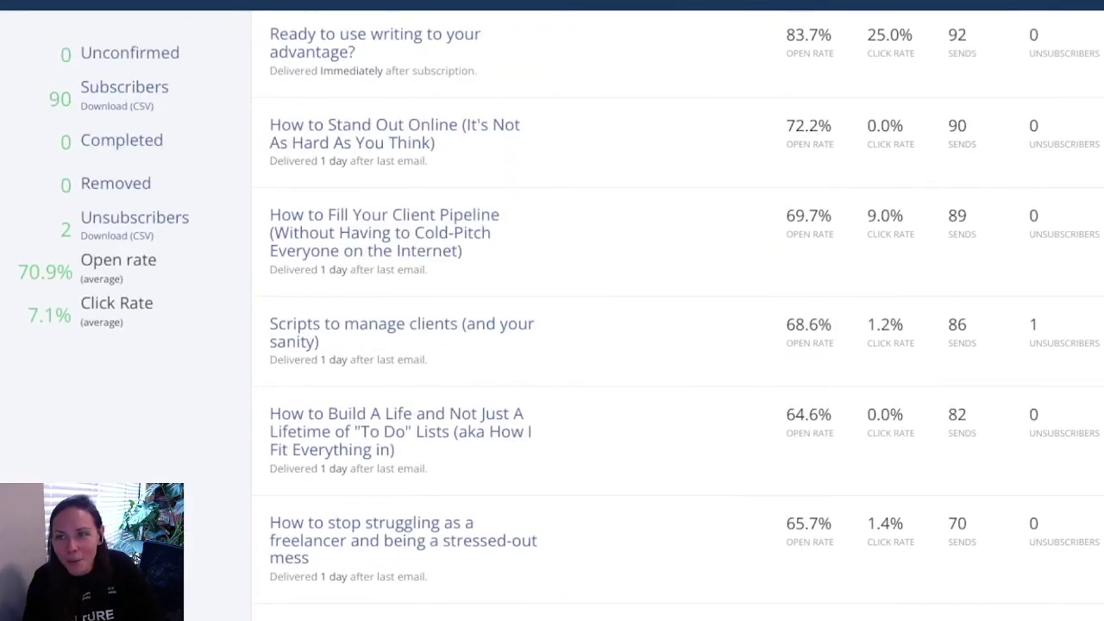
scroll(552, 345, up, 2)
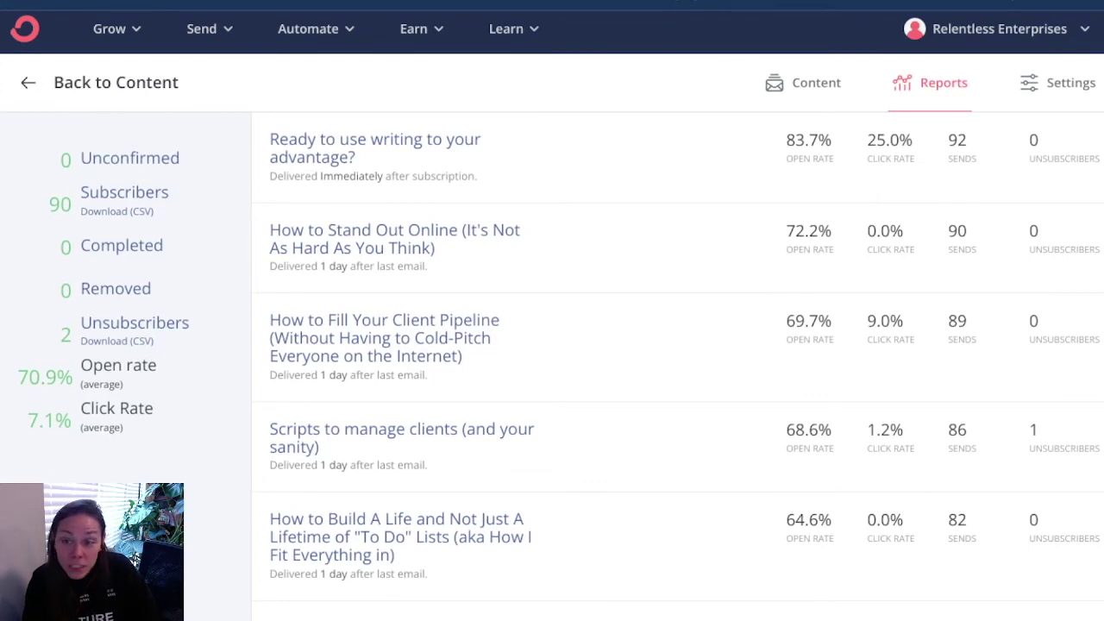
scroll(552, 345, down, 3)
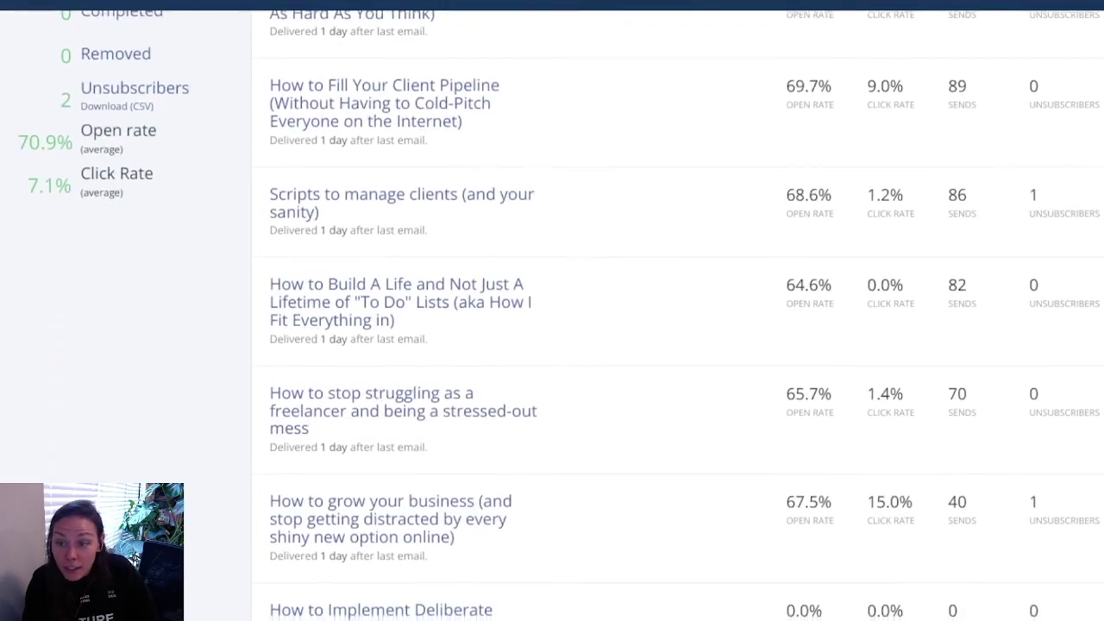
scroll(552, 345, down, 3)
scroll(552, 345, down, 1)
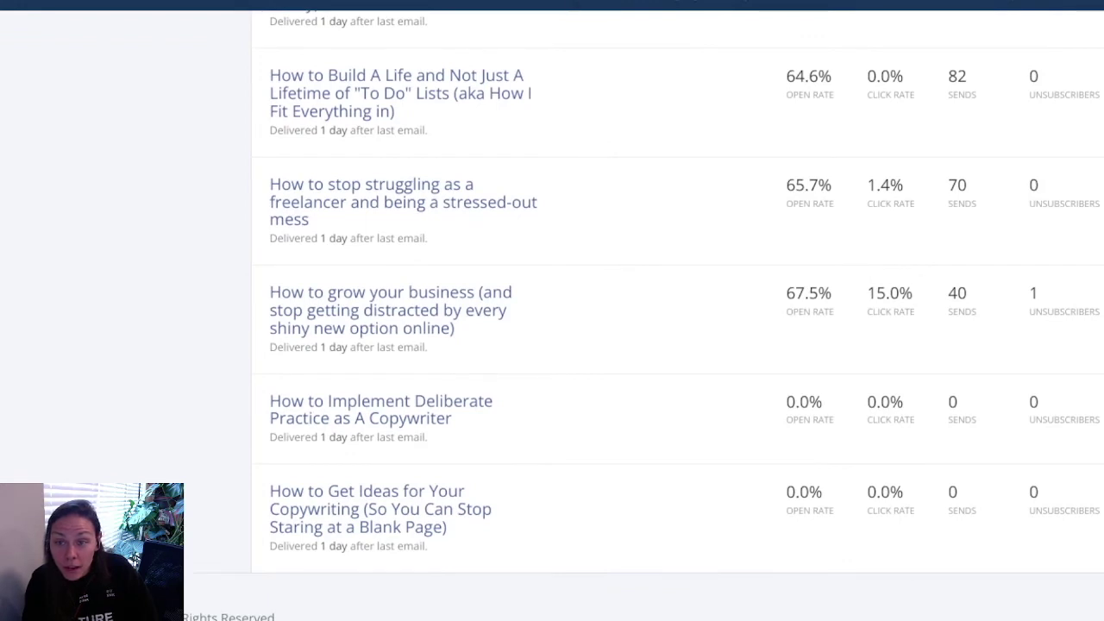
scroll(552, 345, up, 2)
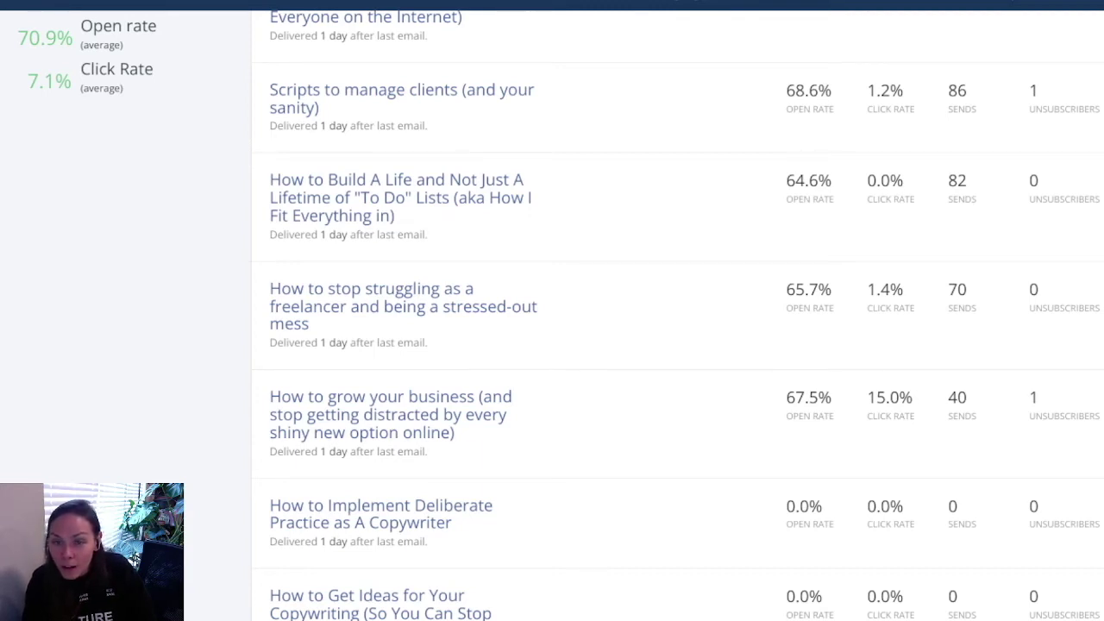
scroll(552, 345, up, 1)
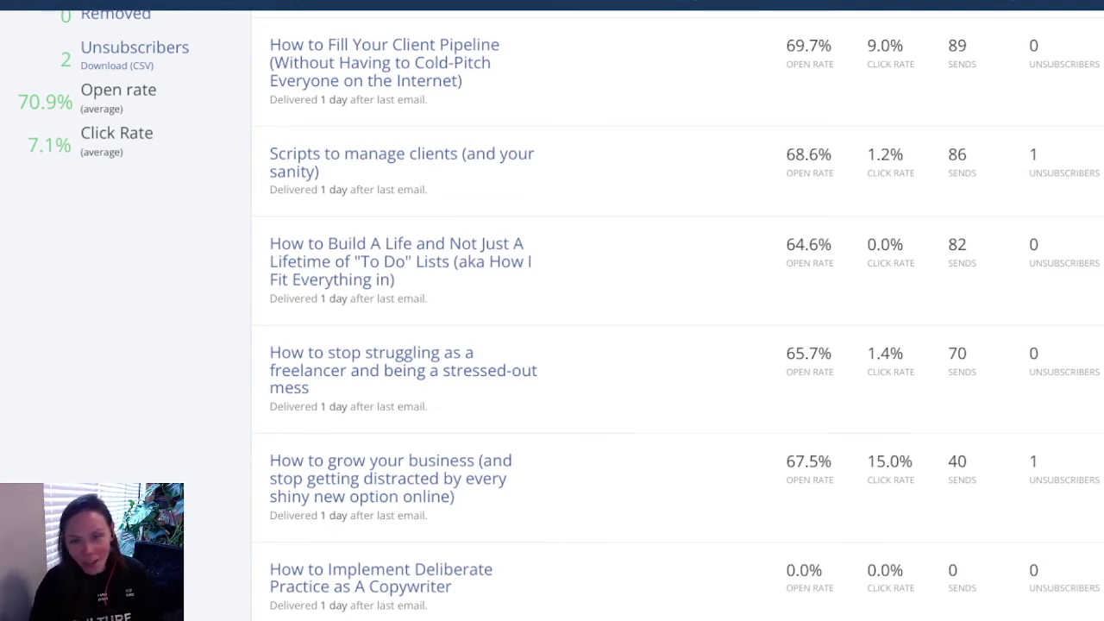
scroll(561, 314, up, 1)
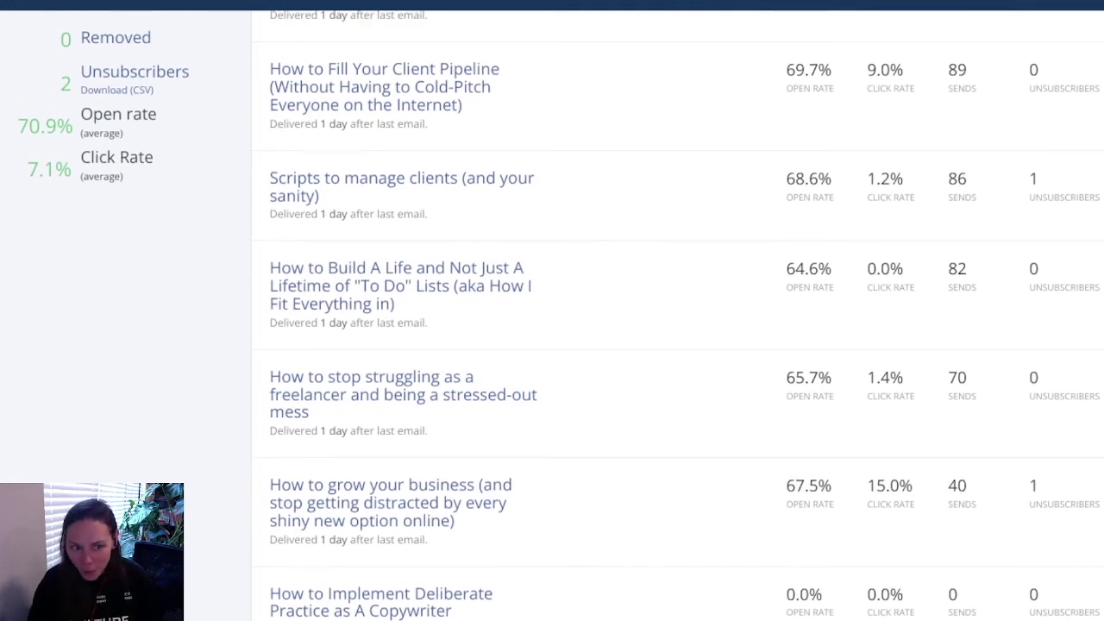
scroll(561, 316, up, 3)
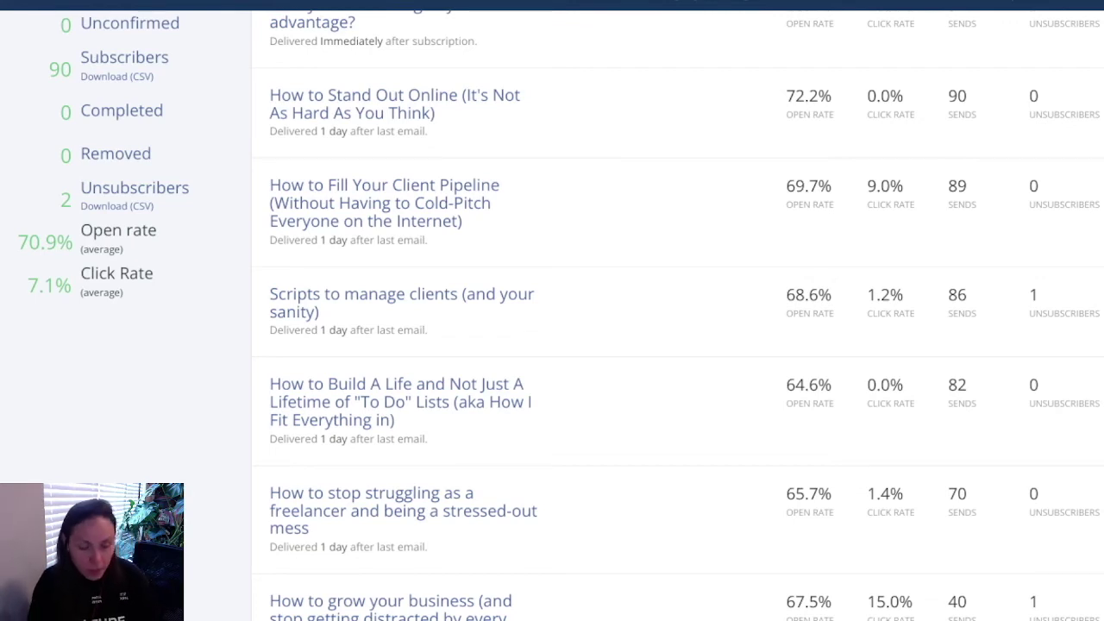
scroll(552, 315, up, 3)
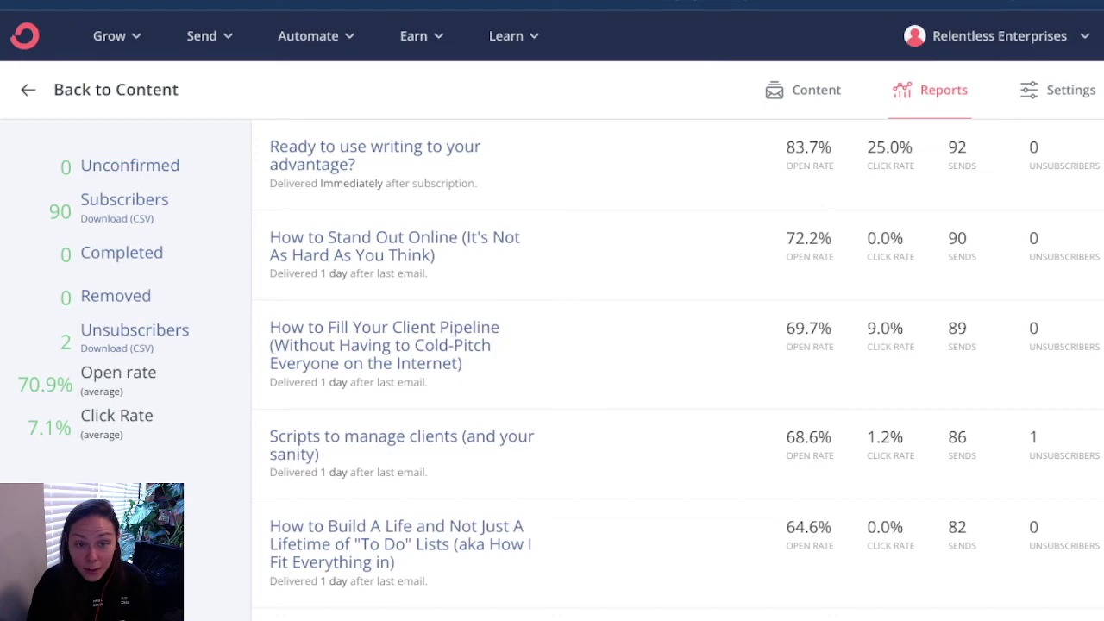
scroll(552, 315, down, 5)
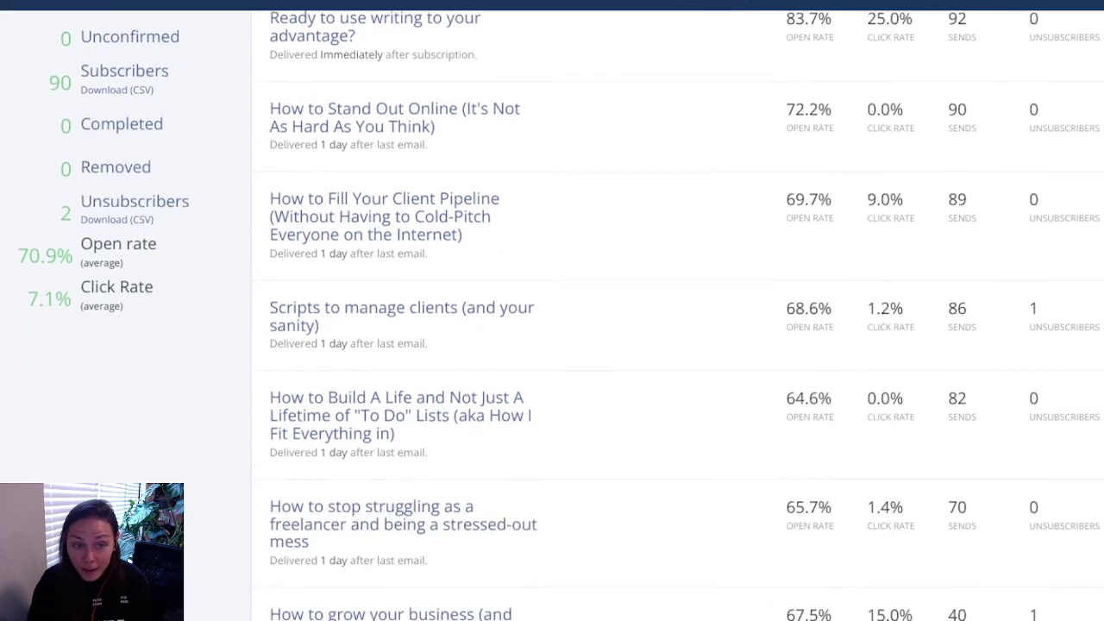
scroll(552, 315, down, 1)
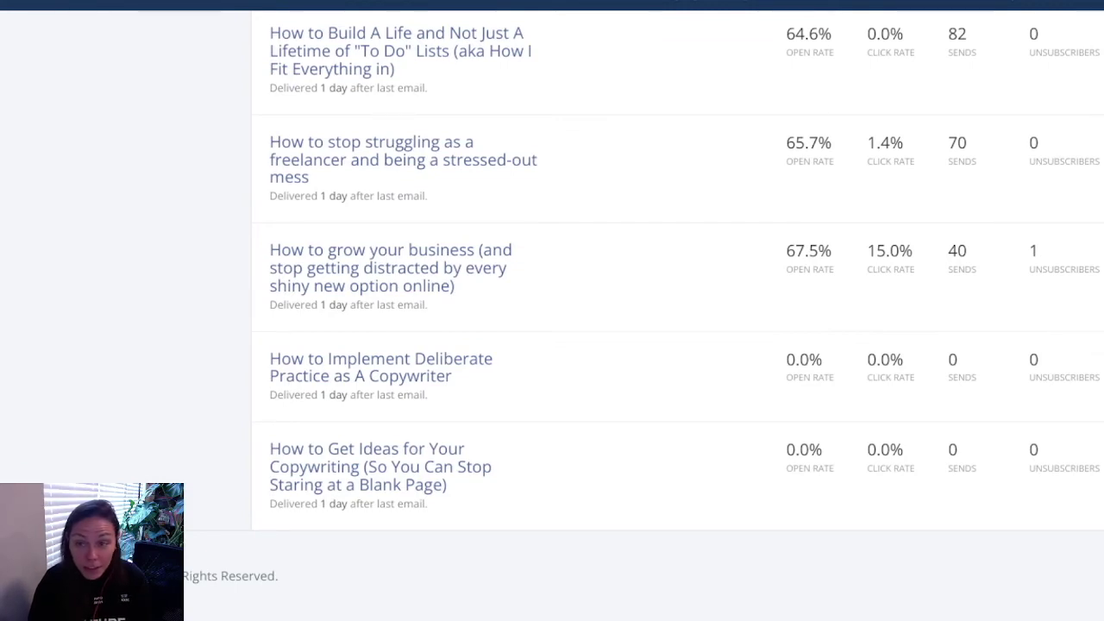
scroll(552, 315, up, 5)
scroll(552, 314, up, 2)
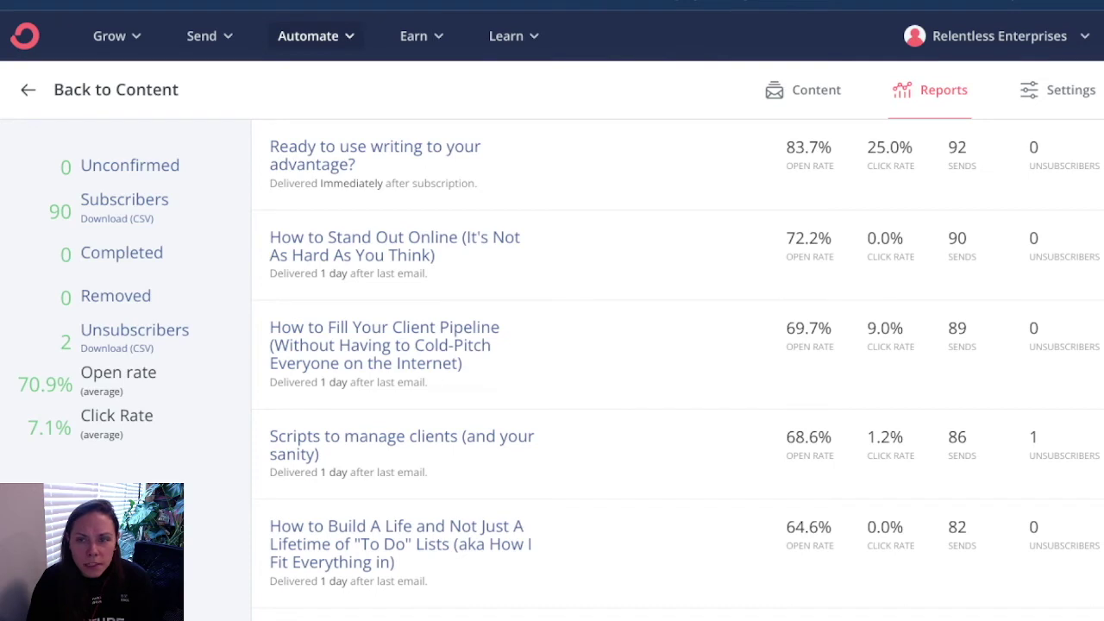
On the Content tab, open the second email, 'How to Stand Out Online'
click(110, 35)
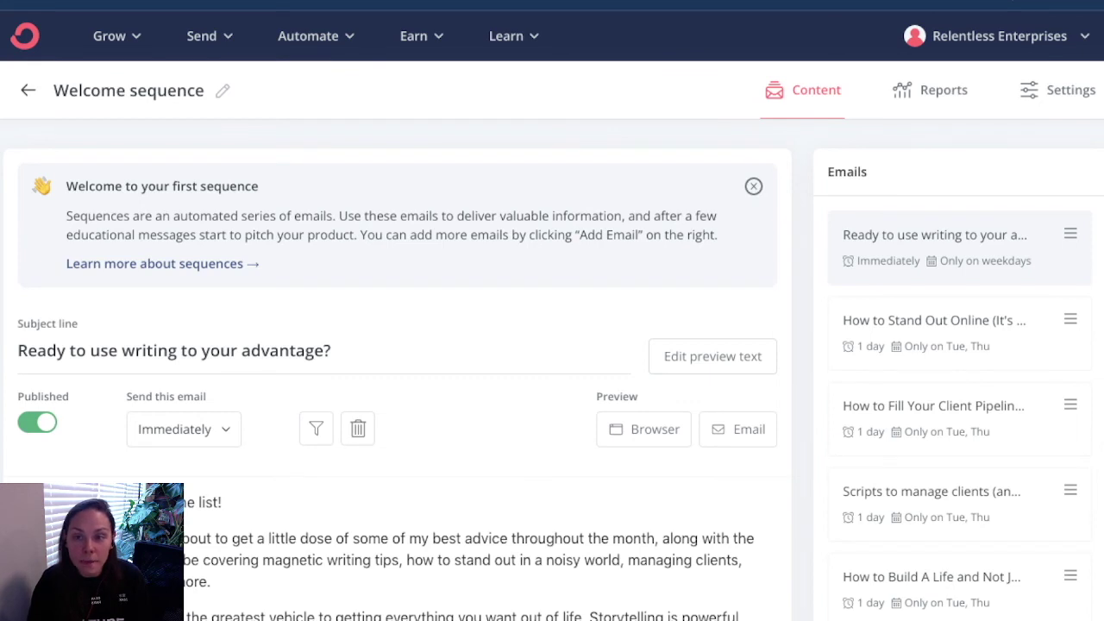
scroll(552, 345, down, 1)
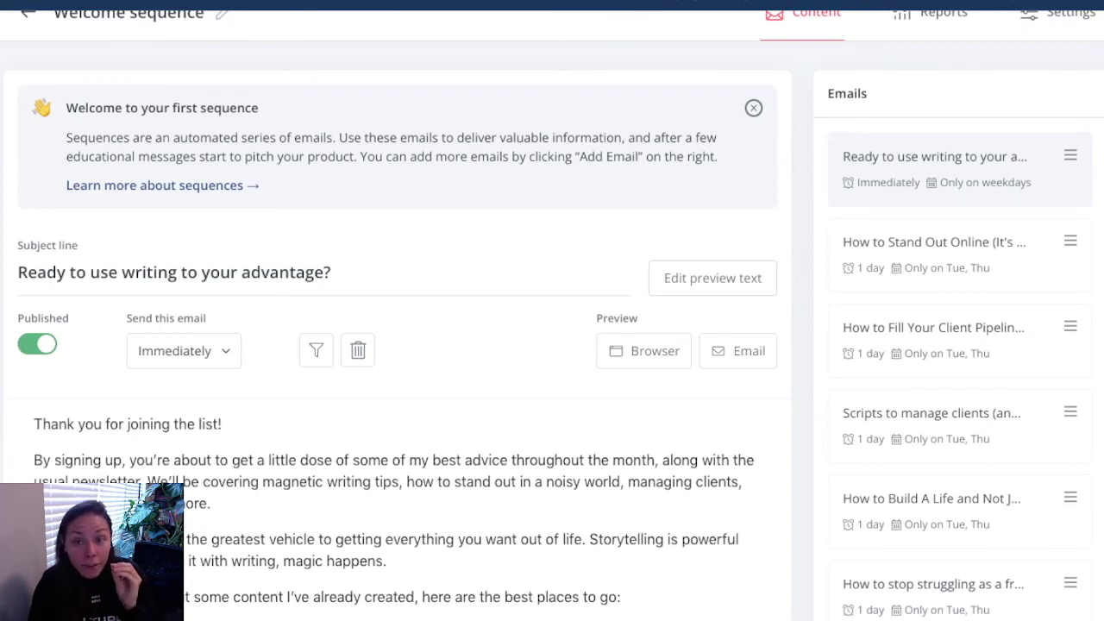
click(934, 250)
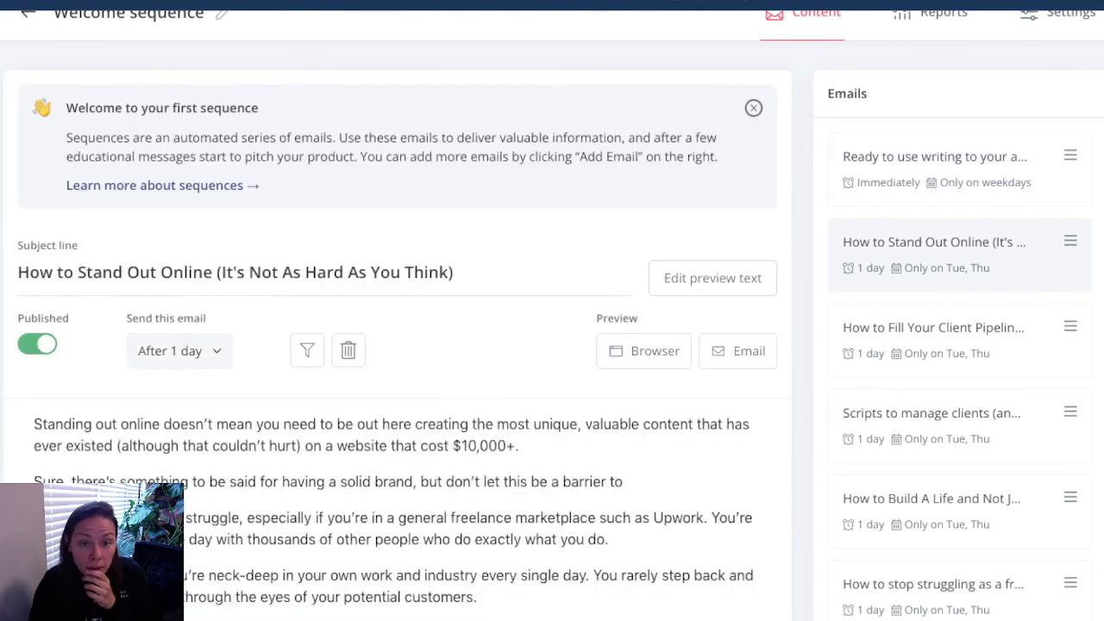
Check the email's send schedule: 1 day after the last email, Tue and Thu
click(179, 350)
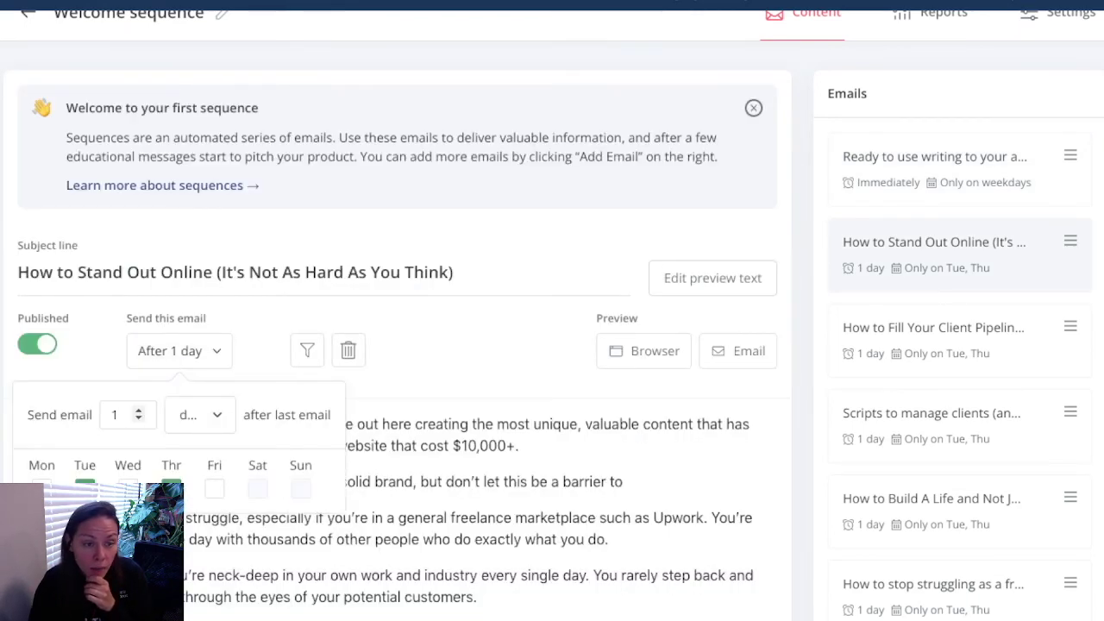
scroll(552, 345, down, 3)
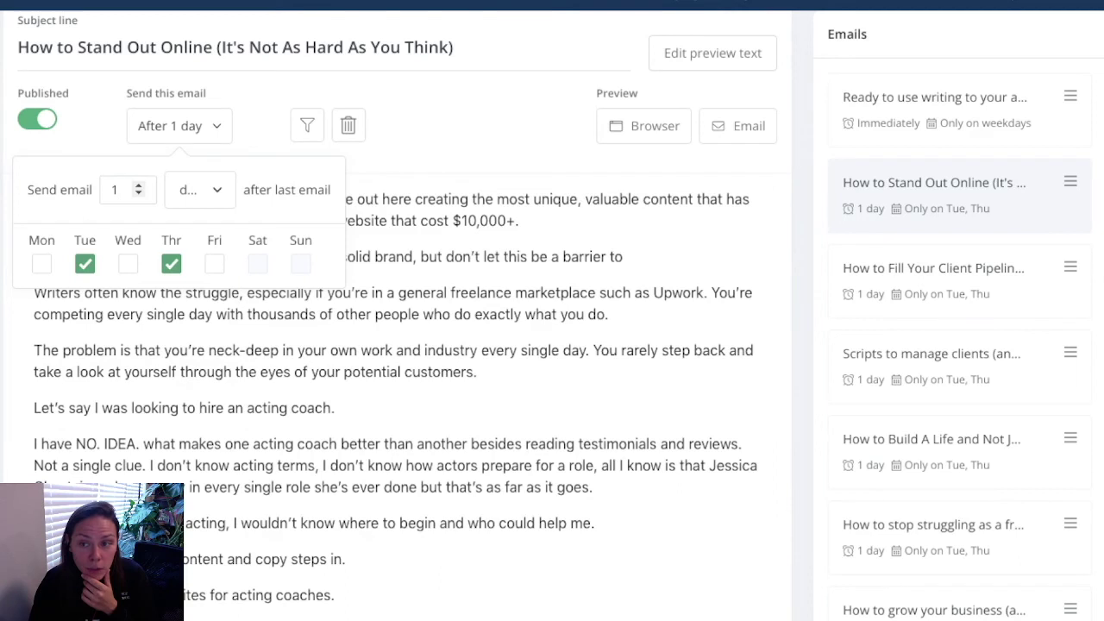
key(Escape)
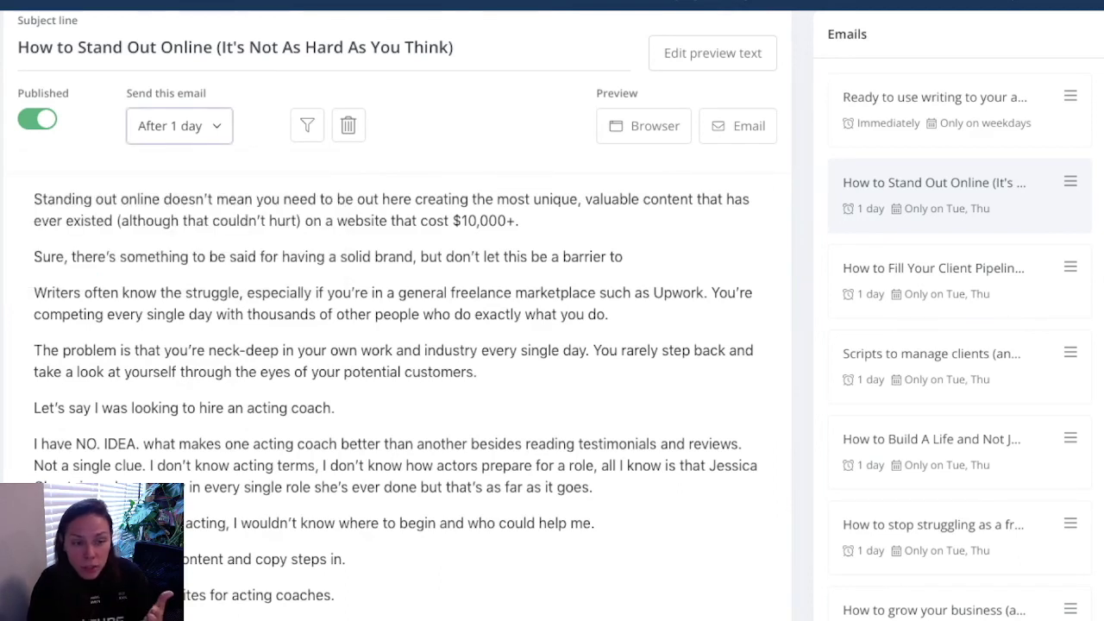
Leave the Welcome sequence editor and return to the list of all sequences
scroll(397, 345, up, 1)
scroll(396, 345, up, 2)
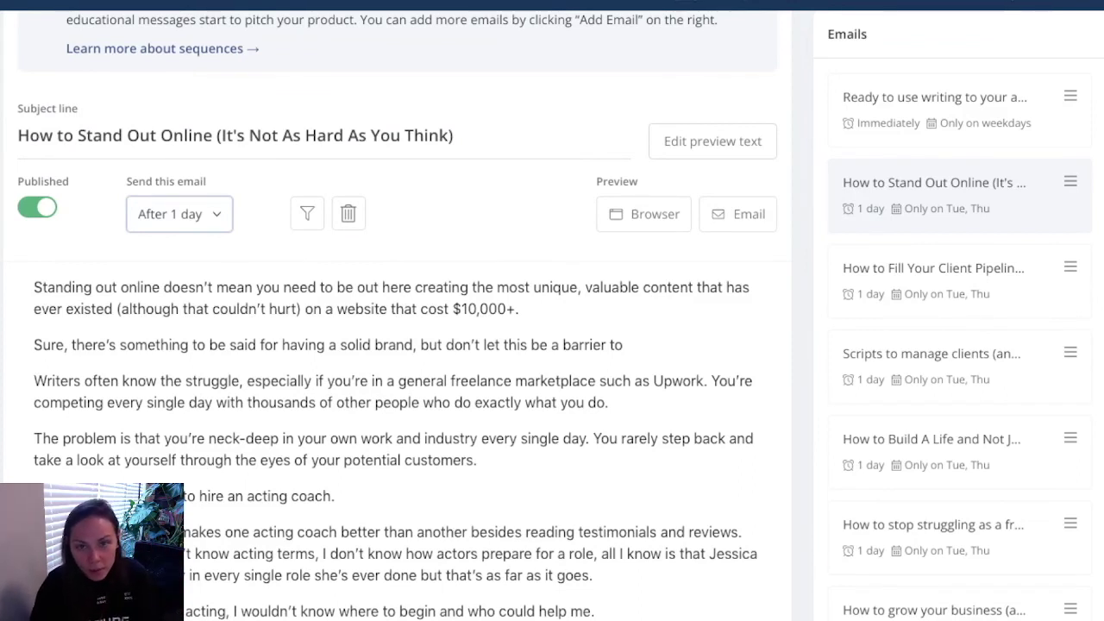
scroll(552, 310, up, 5)
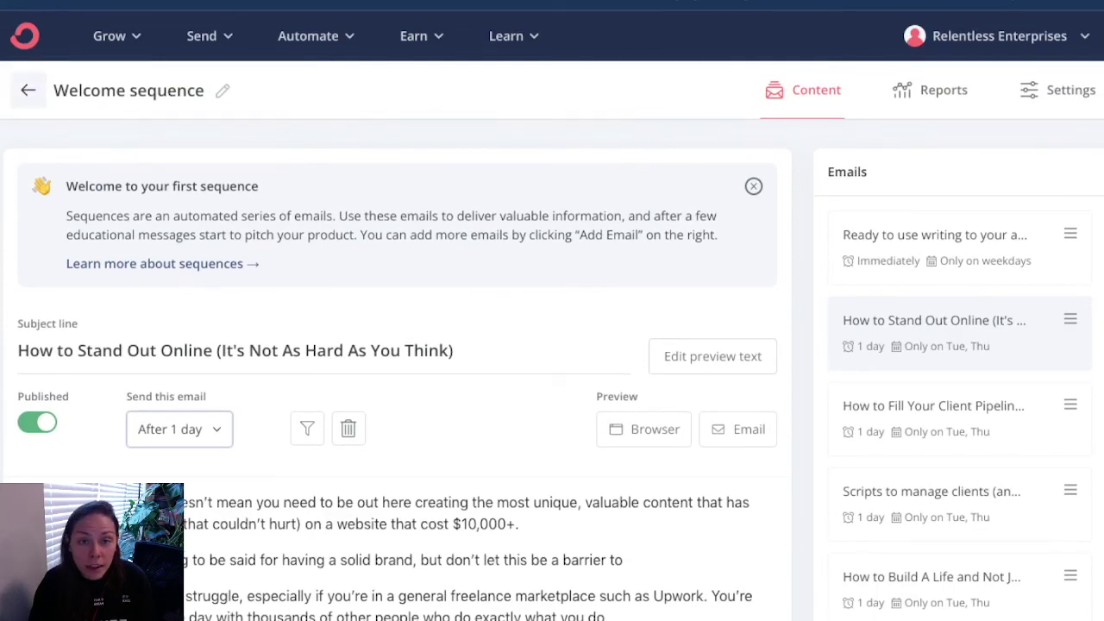
click(28, 89)
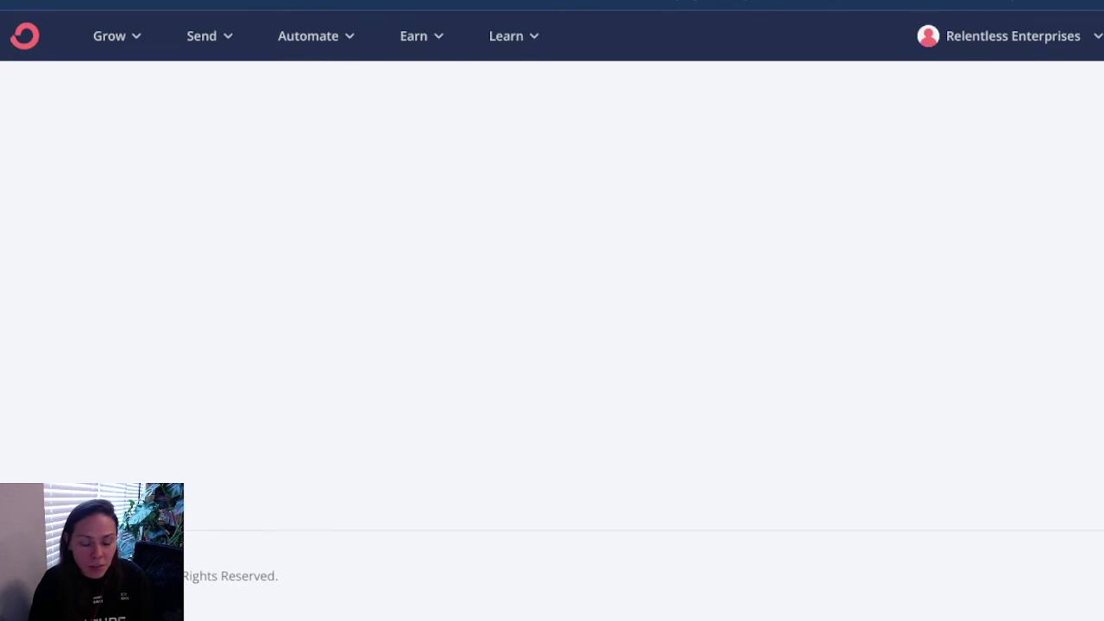